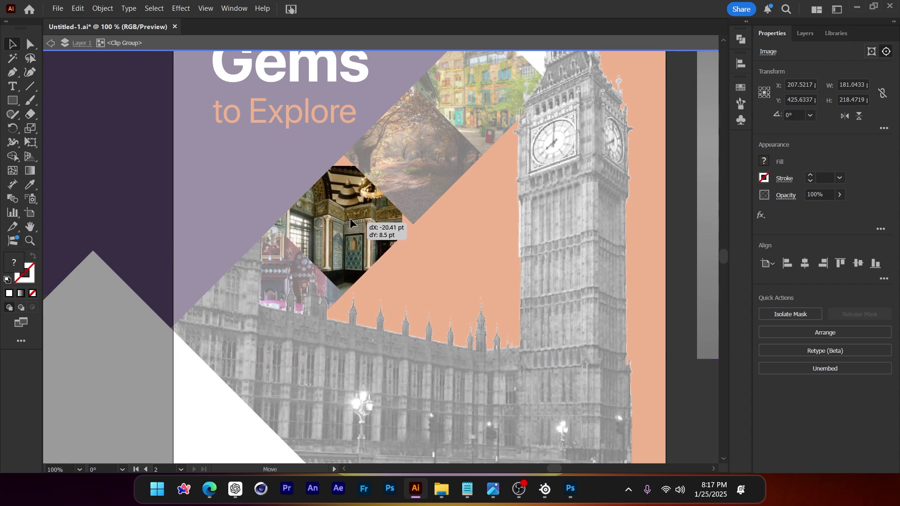
# Shift the ornate interior photo upward and widen it to fill its diamond tile
pyautogui.hotkey('ctrl', '=')
pyautogui.hotkey('ctrl', '=')
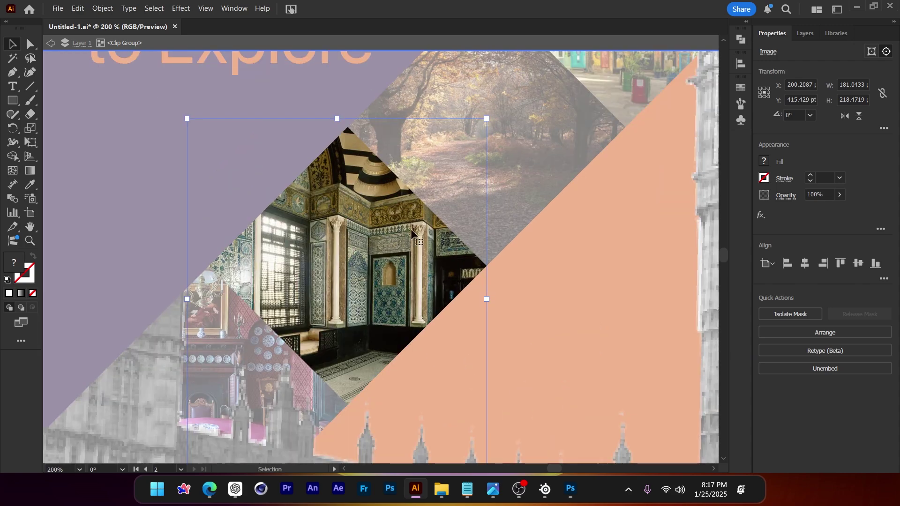
pyautogui.hotkey('ctrl', '-')
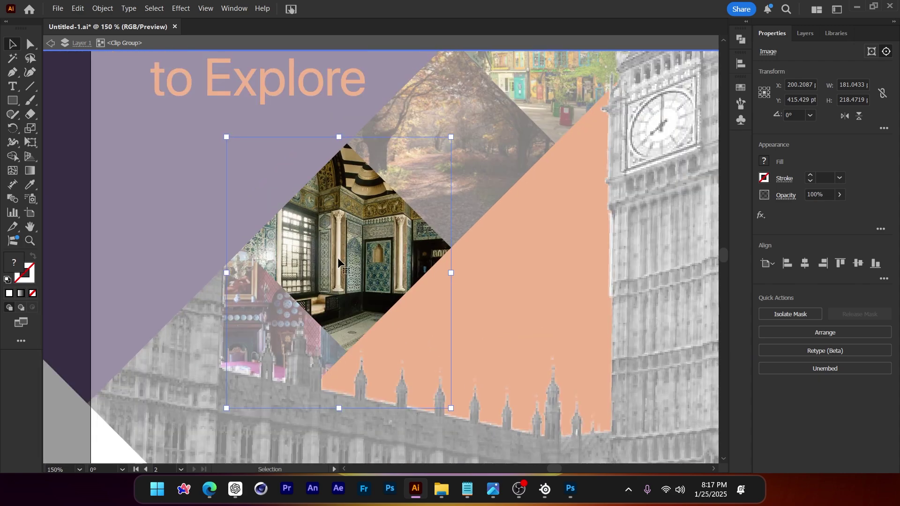
pyautogui.moveTo(339, 263); pyautogui.dragTo(338, 232)
pyautogui.moveTo(467, 238); pyautogui.dragTo(501, 239)
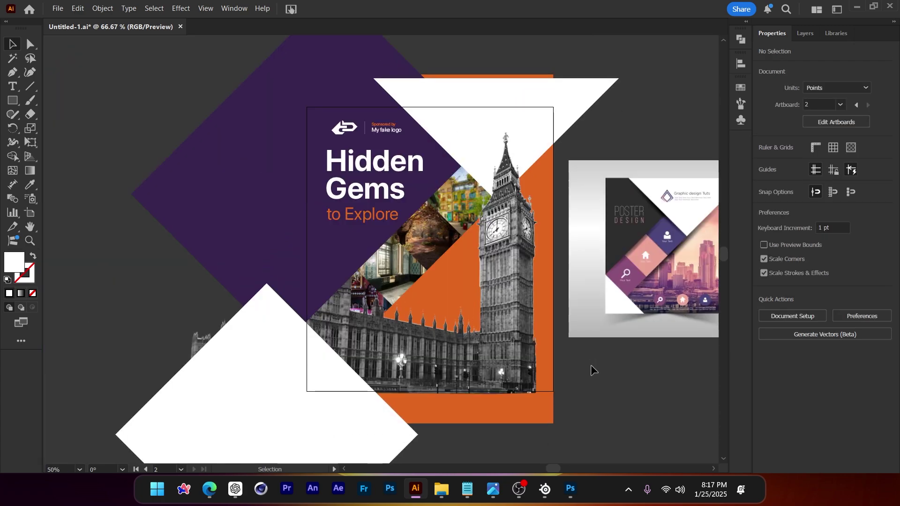
pyautogui.moveTo(591, 370); pyautogui.dragTo(533, 353)
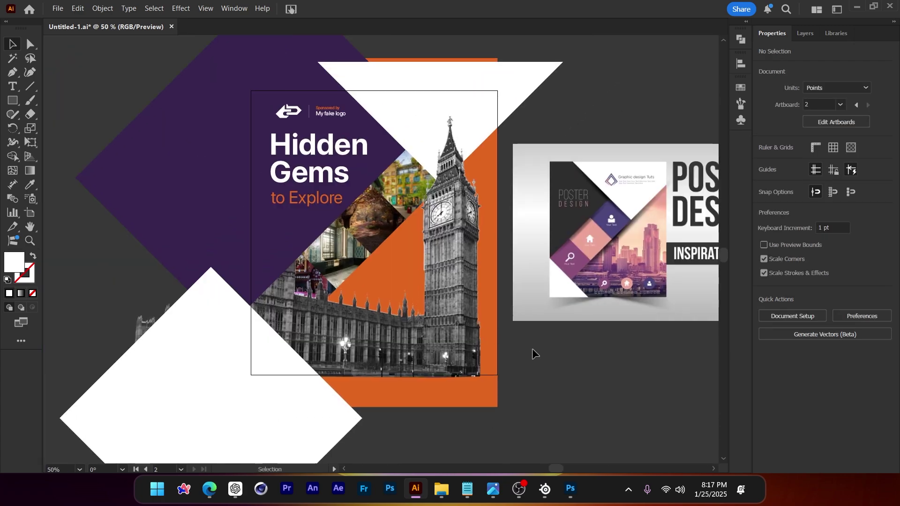
pyautogui.scroll(3, 319, 289)
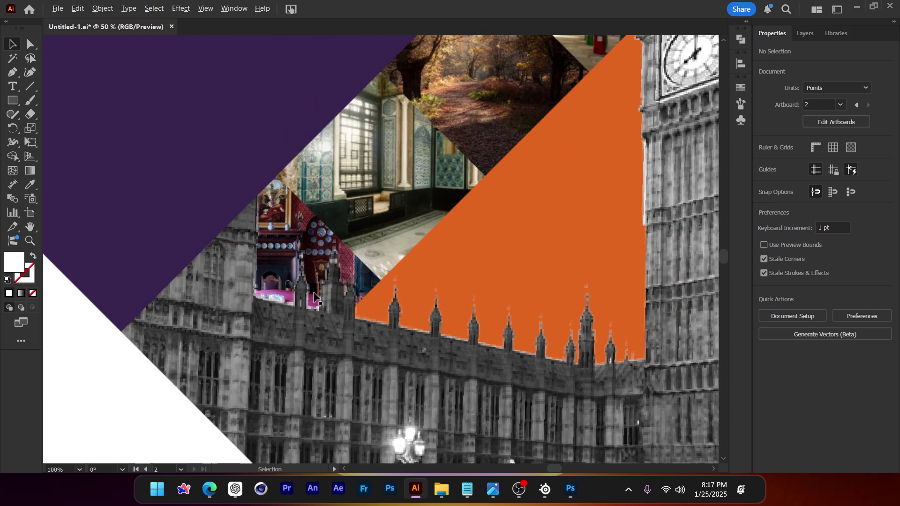
pyautogui.scroll(-3, 340, 257)
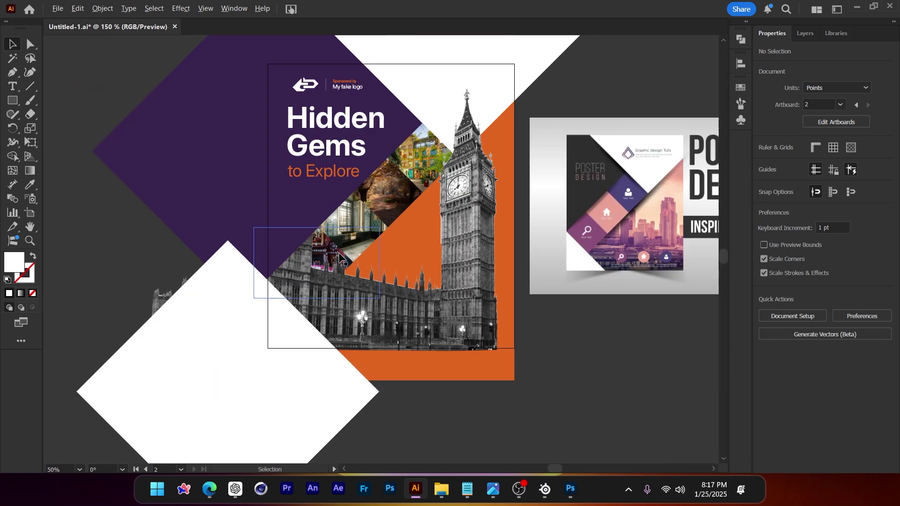
pyautogui.moveTo(571, 332); pyautogui.dragTo(571, 345)
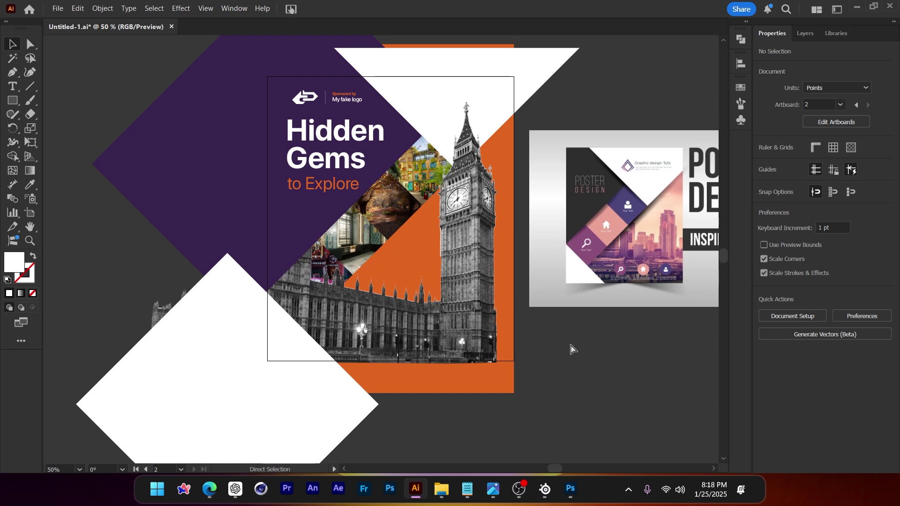
pyautogui.hotkey('ctrl', '1')
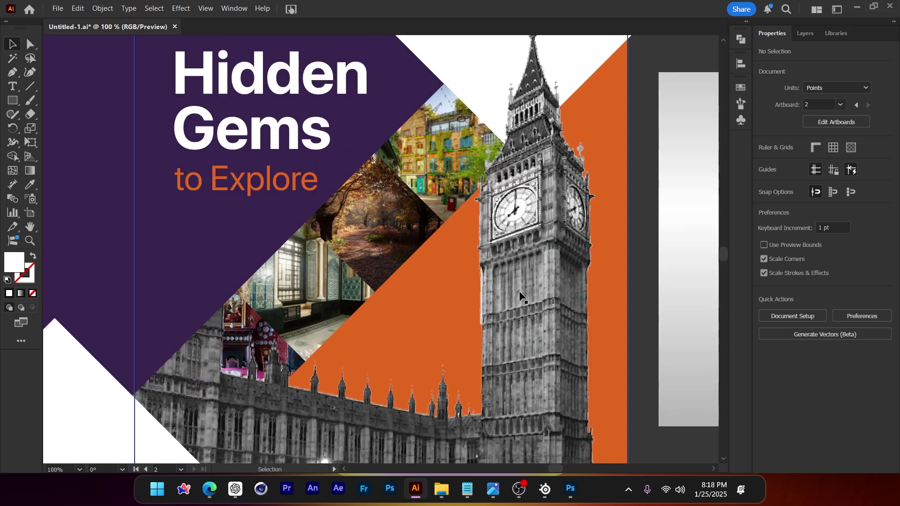
pyautogui.moveTo(383, 233); pyautogui.dragTo(369, 233)
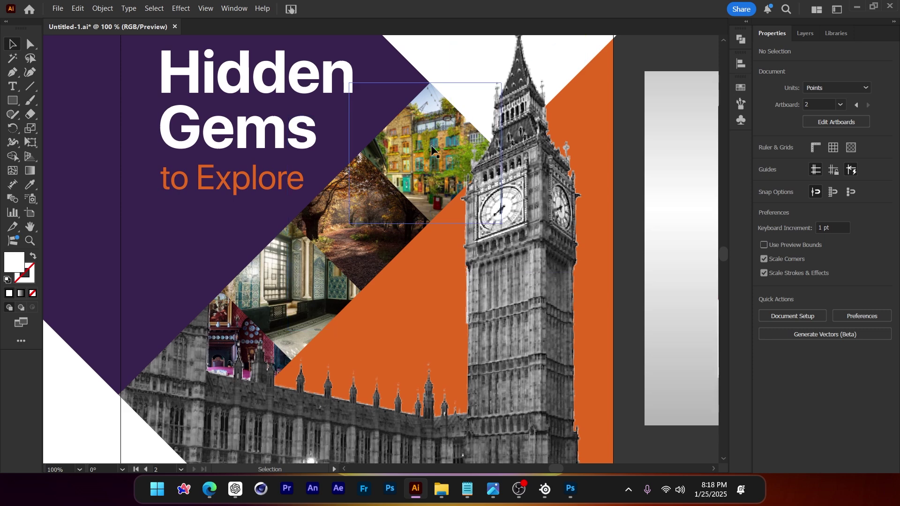
pyautogui.scroll(-1, 388, 203)
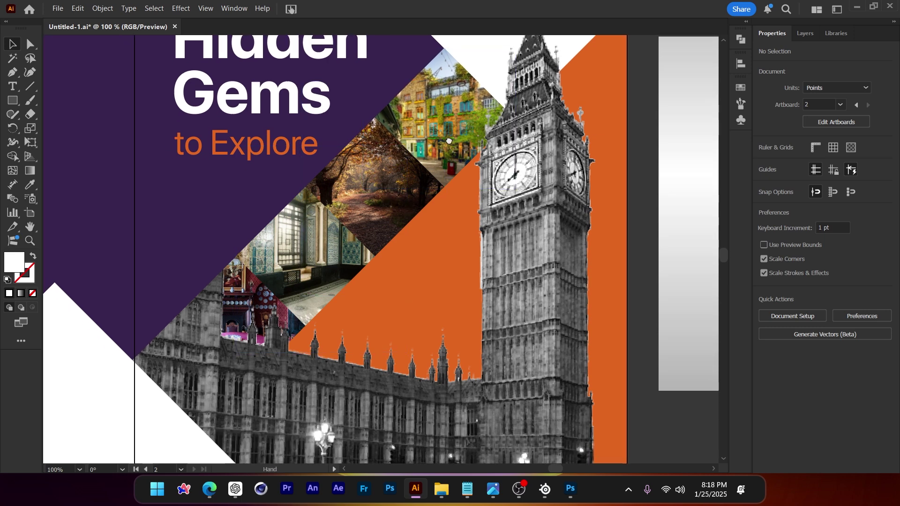
pyautogui.scroll(-2, 441, 138)
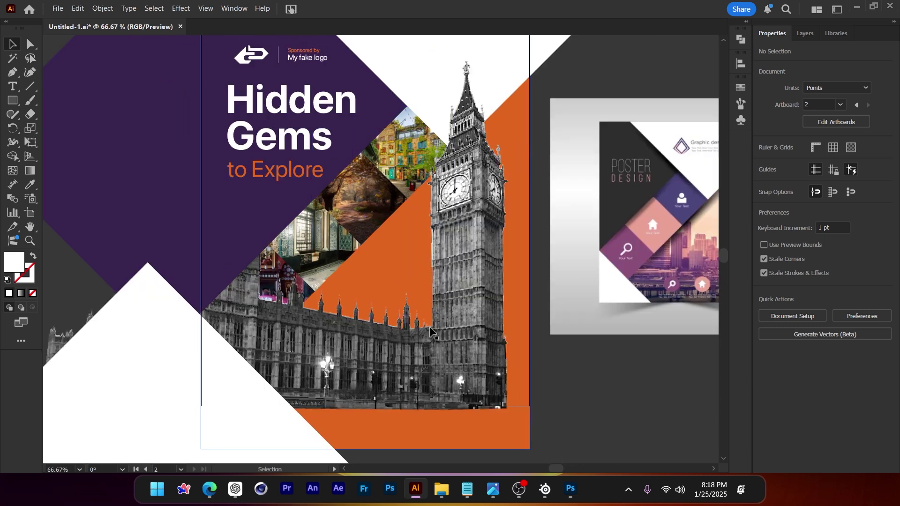
pyautogui.click(467, 489)
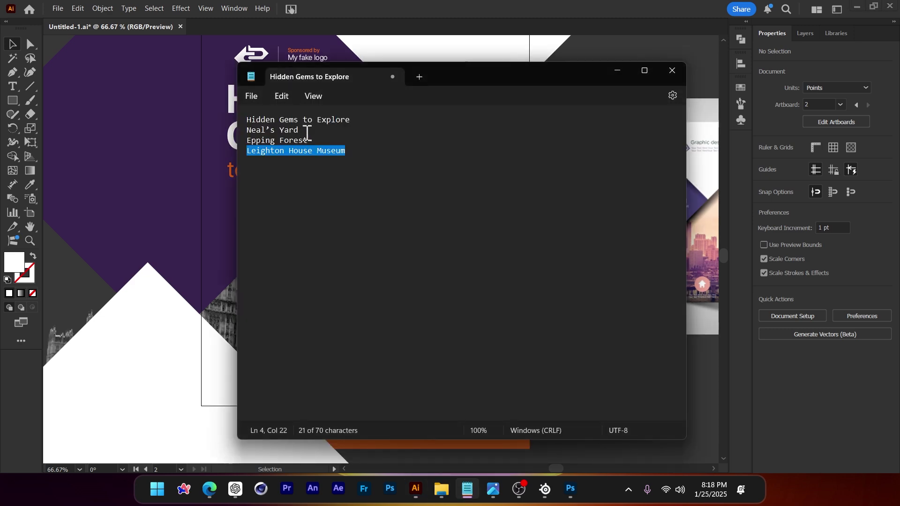
pyautogui.click(617, 70)
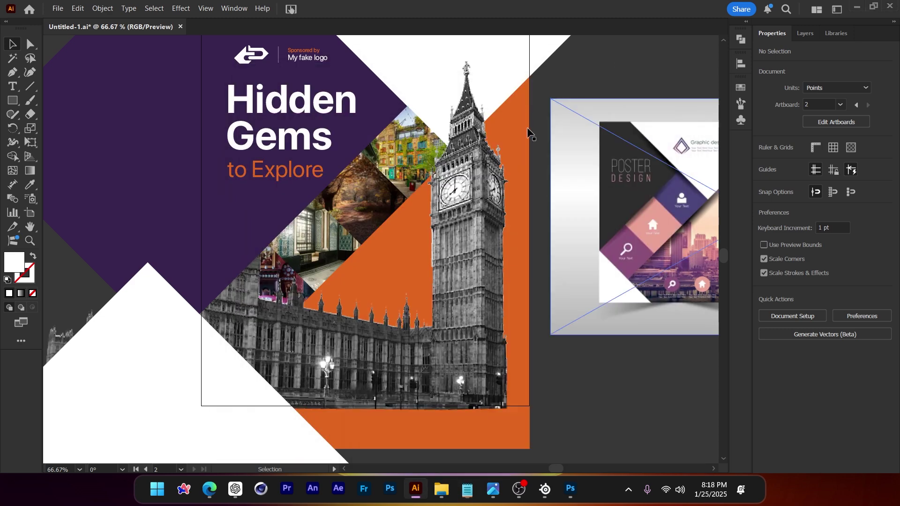
pyautogui.scroll(1, 422, 150)
# Duplicate the 'to Explore' subtitle onto the photos, make it white, and retype it as Neal's Yard
pyautogui.press('t')
pyautogui.click(8, 43)
pyautogui.moveTo(202, 181); pyautogui.dragTo(348, 242)
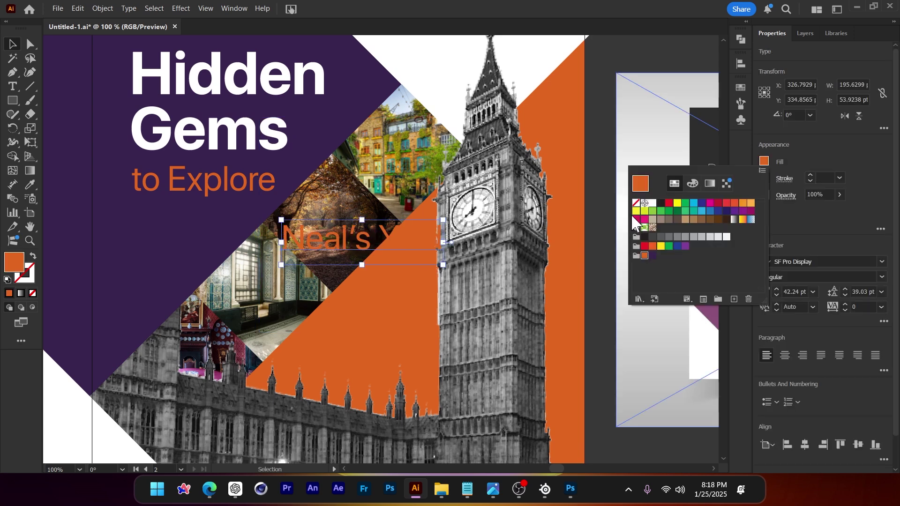
pyautogui.click(654, 206)
pyautogui.doubleClick(348, 242)
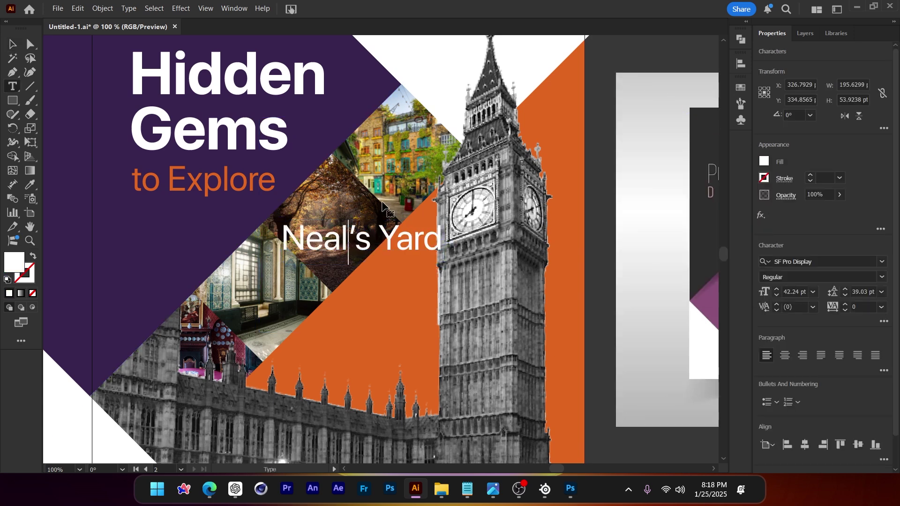
pyautogui.click(11, 45)
pyautogui.moveTo(373, 244); pyautogui.dragTo(526, 184)
# Draw a white box behind the Neal's Yard text and duplicate the label twice down the collage
pyautogui.scroll(1, 520, 186)
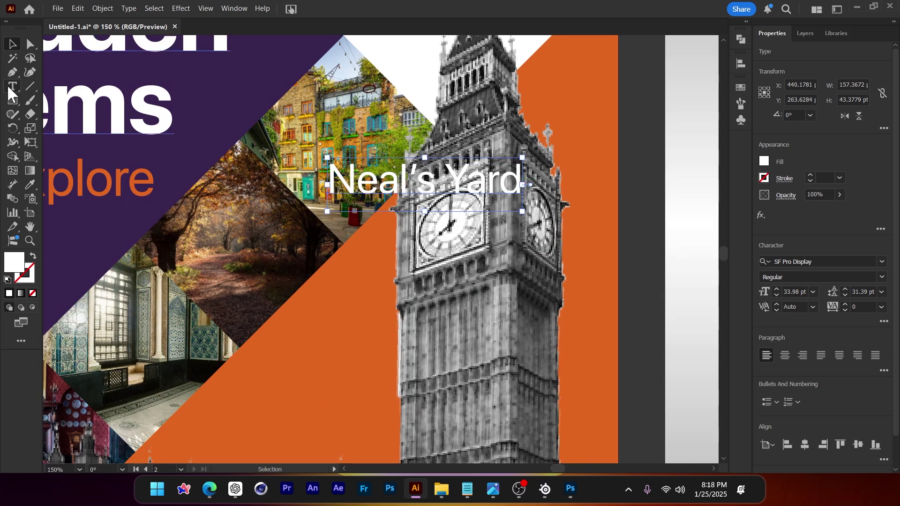
pyautogui.press('m')
pyautogui.moveTo(312, 149)
pyautogui.mouseDown()
pyautogui.moveTo(367, 183)
pyautogui.moveTo(538, 214)
pyautogui.mouseUp()
pyautogui.press('v')
pyautogui.hotkey('ctrl', '[')
pyautogui.keyDown('shift'); pyautogui.click(445, 187); pyautogui.keyUp('shift')
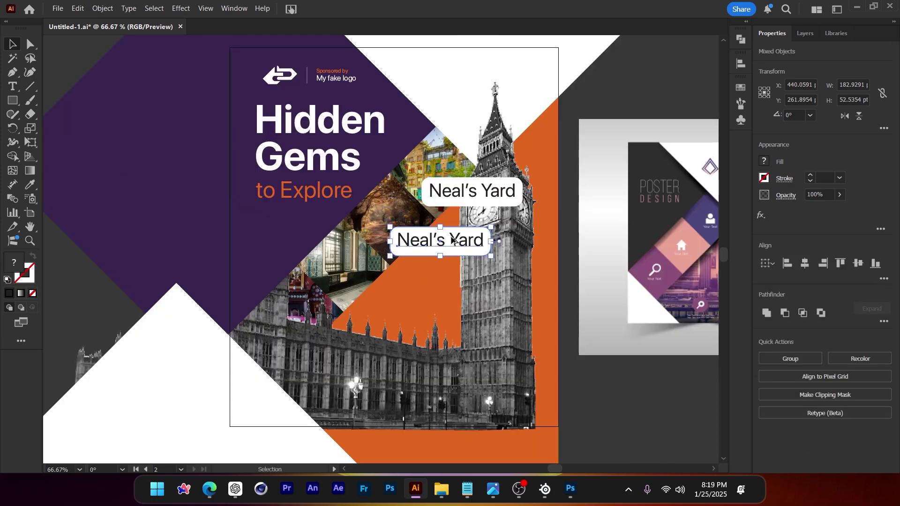
pyautogui.moveTo(453, 241); pyautogui.dragTo(334, 336)
pyautogui.hotkey('ctrl', '-')
# Move the top Neal's Yard label, text and box together, off the artboard to the right
pyautogui.hotkey('ctrl', 'z')
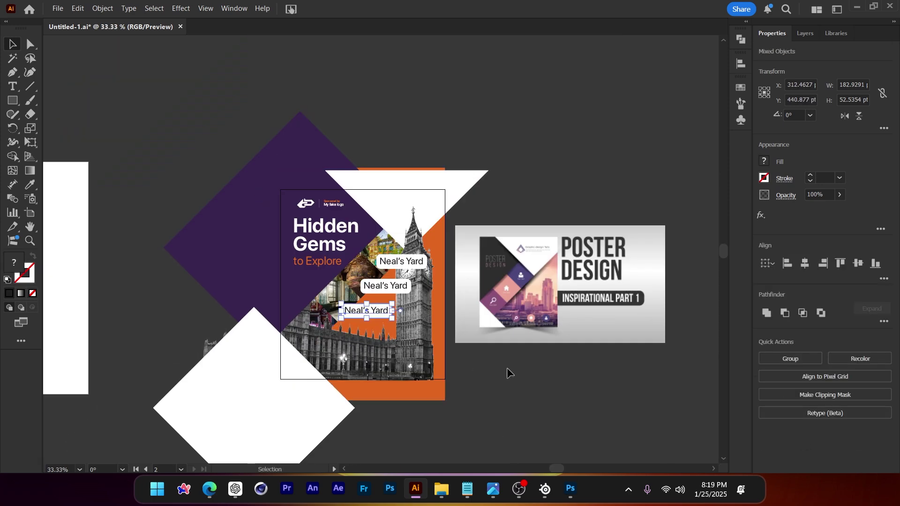
pyautogui.click(507, 367)
pyautogui.scroll(-1, 314, 282)
pyautogui.scroll(1, 315, 282)
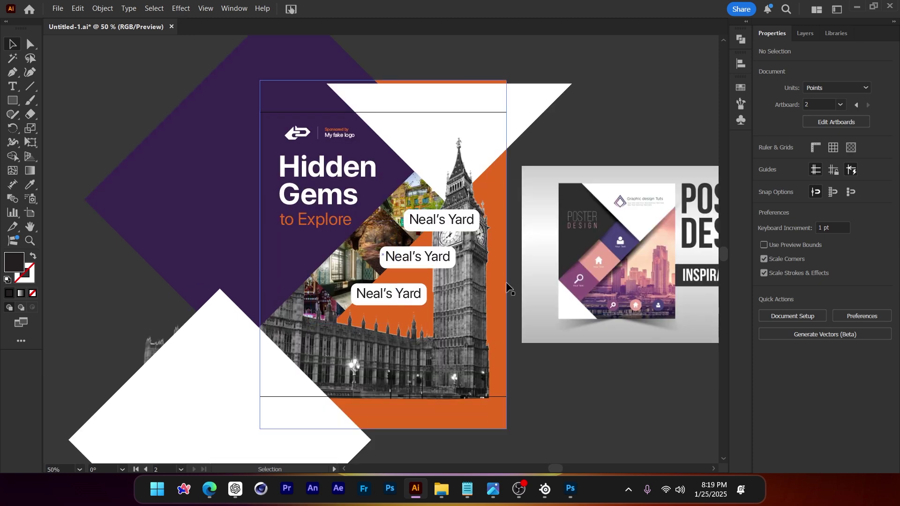
pyautogui.scroll(-1, 488, 272)
pyautogui.hscroll(1, 488, 272)
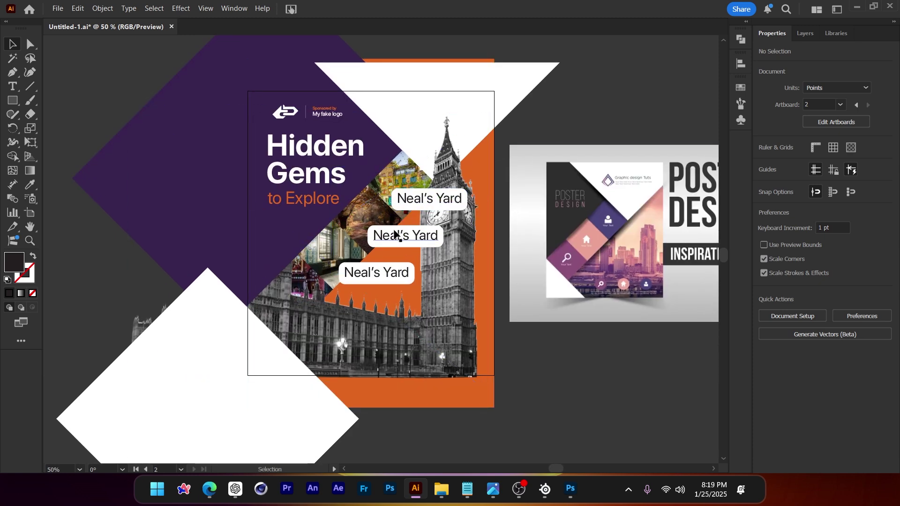
pyautogui.scroll(-1, 396, 230)
pyautogui.scroll(3, 410, 226)
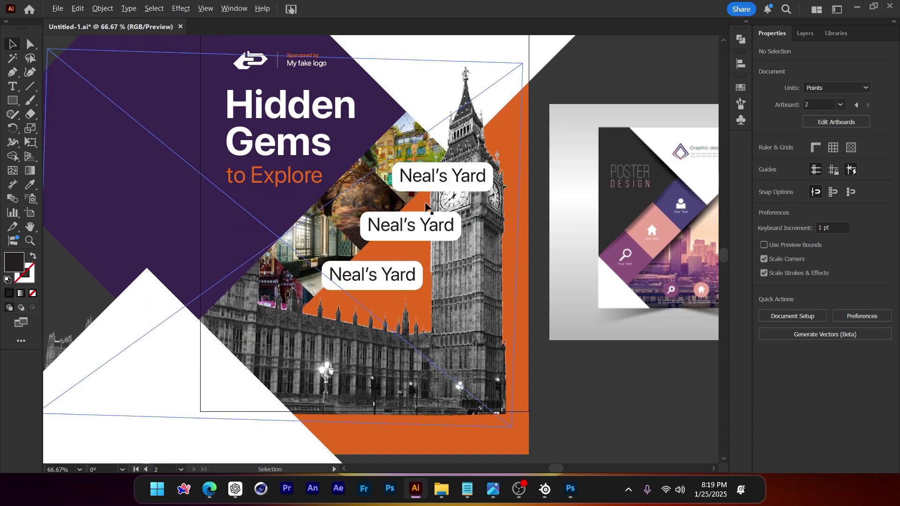
pyautogui.scroll(-1, 431, 187)
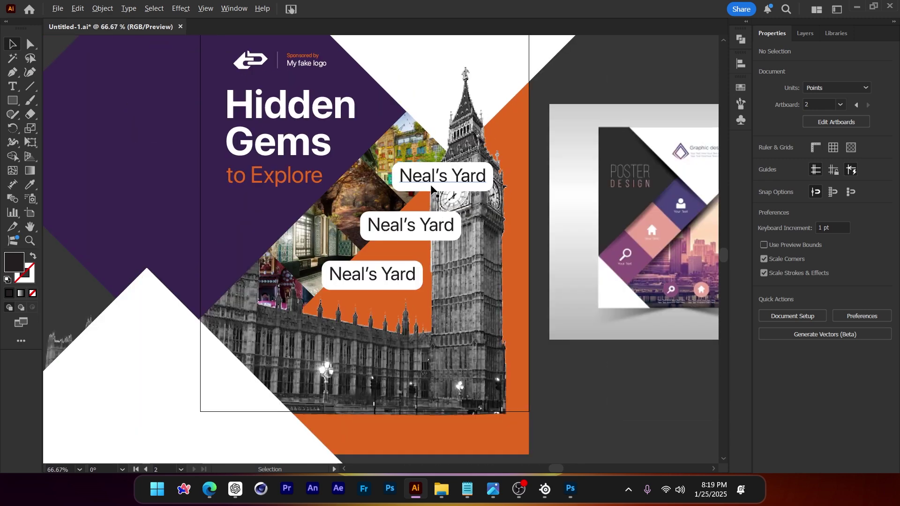
pyautogui.scroll(1, 431, 188)
pyautogui.scroll(-1, 393, 213)
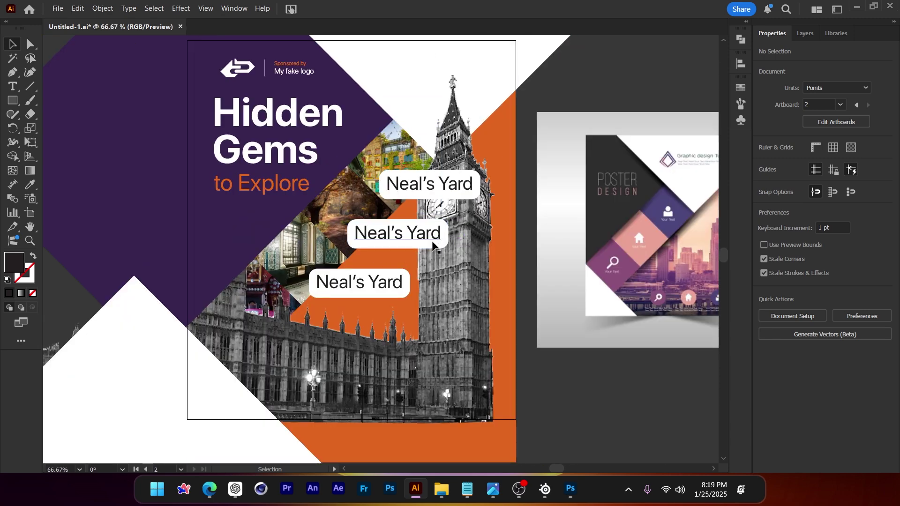
pyautogui.click(448, 187)
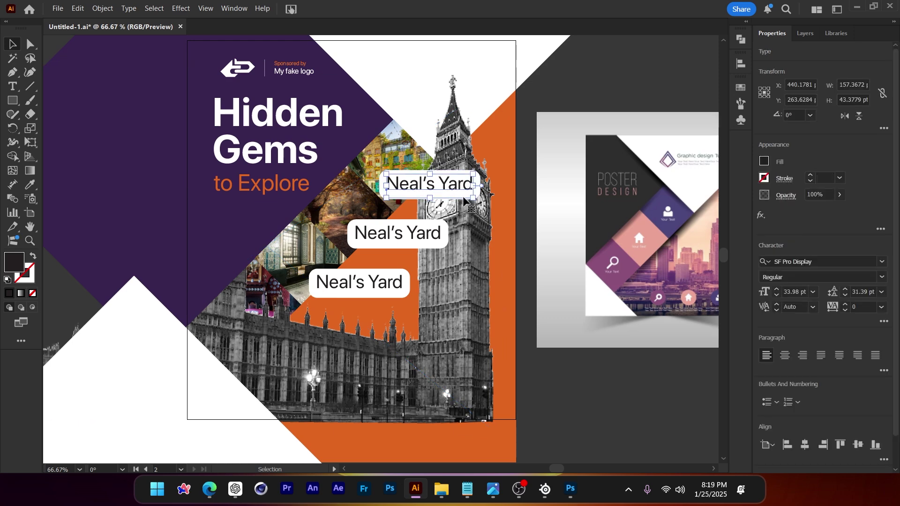
pyautogui.moveTo(448, 187); pyautogui.dragTo(591, 120)
pyautogui.hotkey('ctrl', 'z')
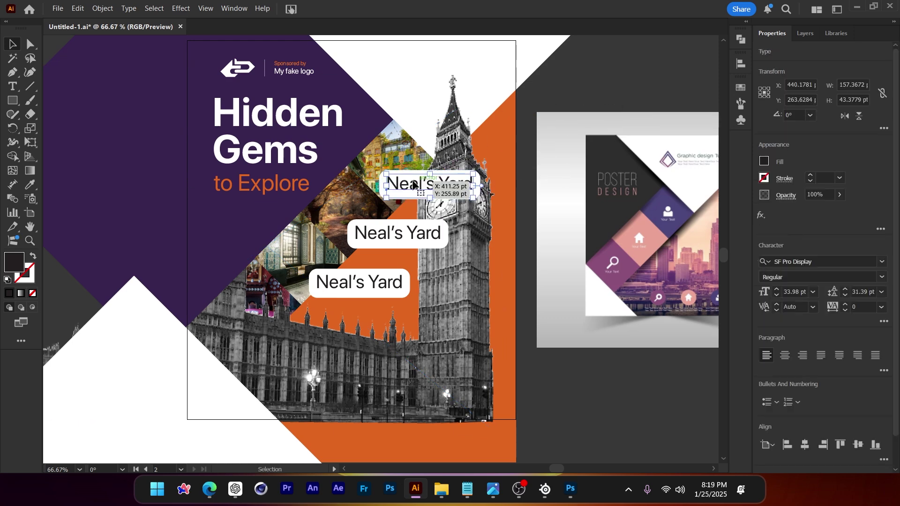
pyautogui.moveTo(425, 182); pyautogui.dragTo(620, 86)
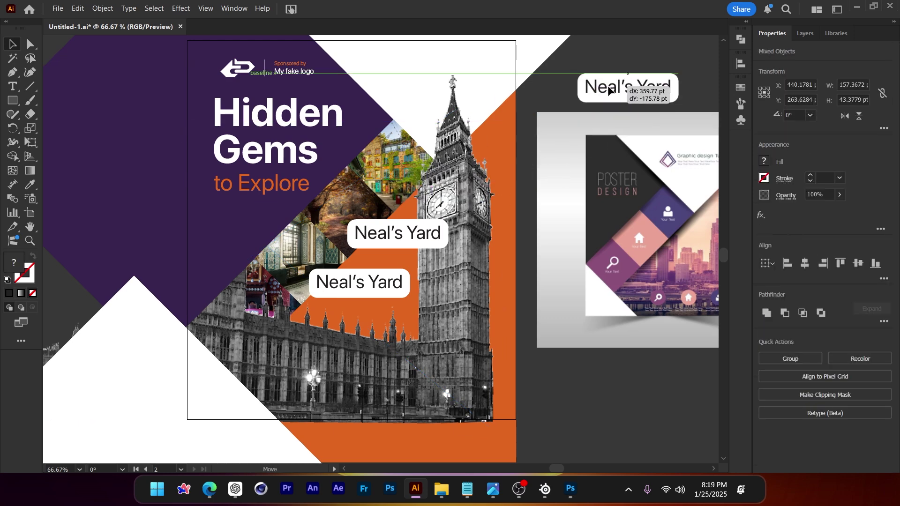
# Delete the remaining label copies' text and white boxes from the collage
pyautogui.click(399, 233)
pyautogui.press('Delete')
pyautogui.press('Delete')
pyautogui.click(382, 283)
pyautogui.press('Delete')
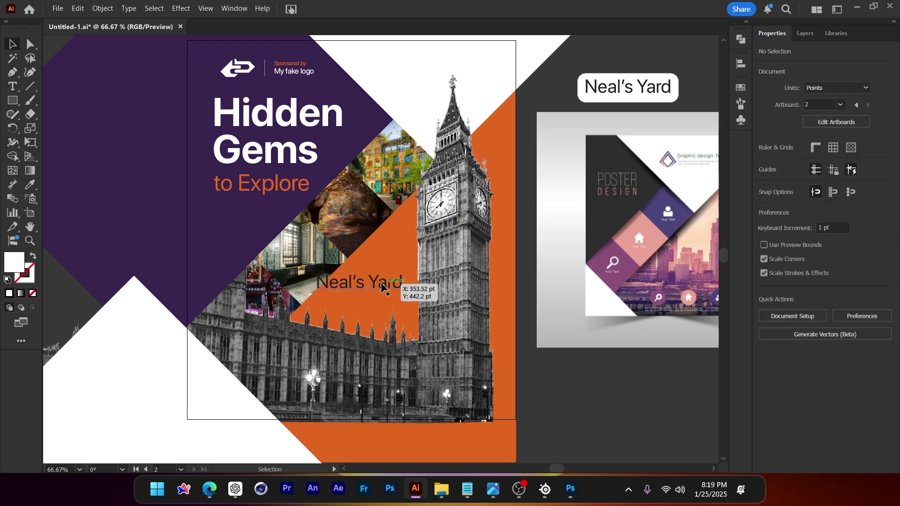
pyautogui.click(382, 284)
pyautogui.press('Delete')
# Copy the Neal's Yard text onto its photo tile, make it white, and enlarge it slightly
pyautogui.moveTo(609, 89); pyautogui.dragTo(374, 211)
pyautogui.click(765, 162)
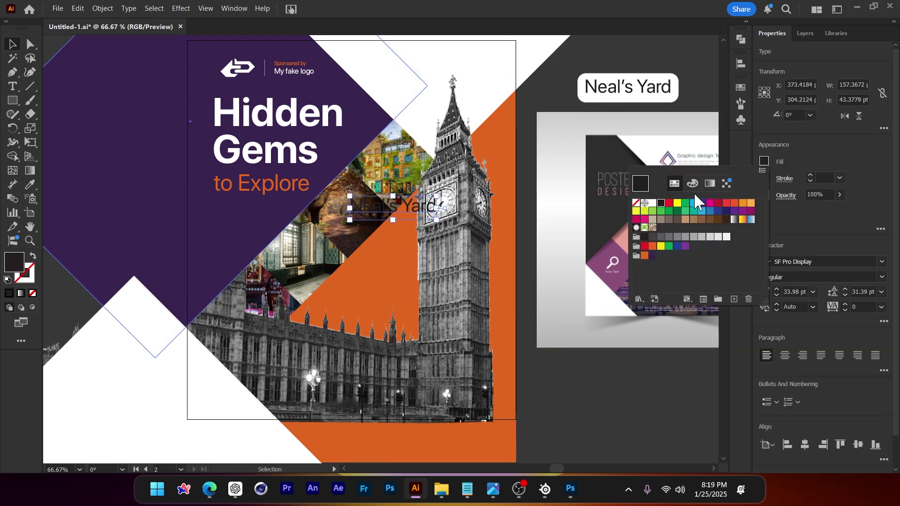
pyautogui.click(656, 205)
pyautogui.click(396, 261)
pyautogui.hotkey('ctrl', '=')
pyautogui.moveTo(399, 206); pyautogui.dragTo(396, 148)
pyautogui.hotkey('ctrl', '=')
pyautogui.hotkey('ctrl', '=')
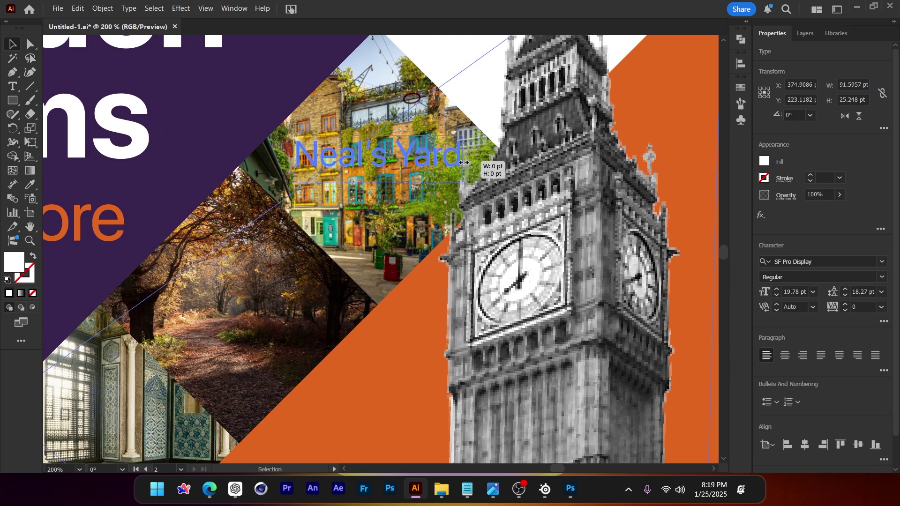
pyautogui.moveTo(464, 162); pyautogui.dragTo(471, 161)
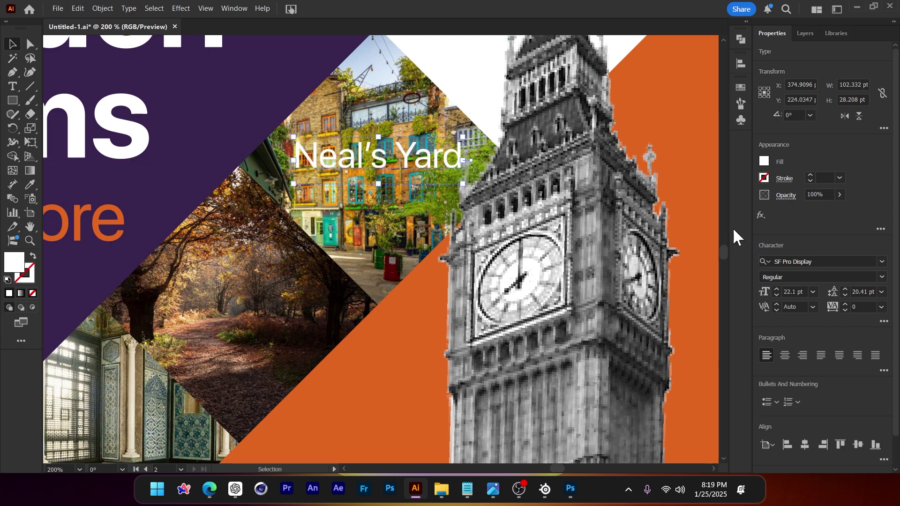
# Give the Neal's Yard text a Stylize drop shadow with the default settings
pyautogui.click(761, 215)
pyautogui.moveTo(819, 303)
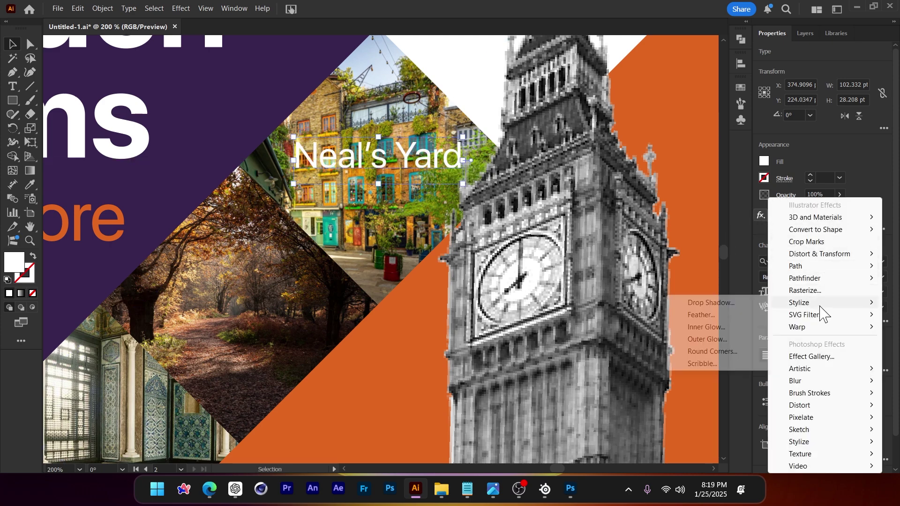
pyautogui.click(717, 303)
pyautogui.click(592, 310)
pyautogui.hotkey('ctrl', '-')
pyautogui.hotkey('ctrl', '-')
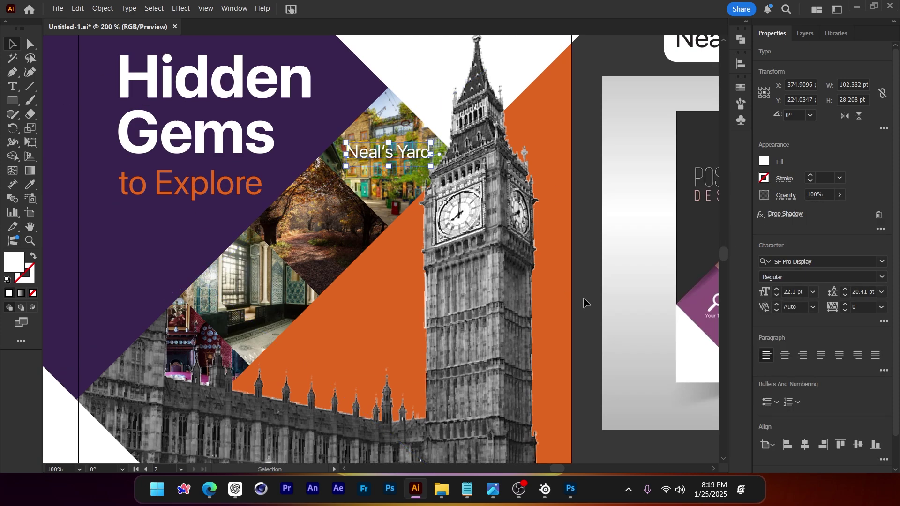
pyautogui.hotkey('ctrl', '-')
pyautogui.hotkey('ctrl', '-')
pyautogui.click(581, 336)
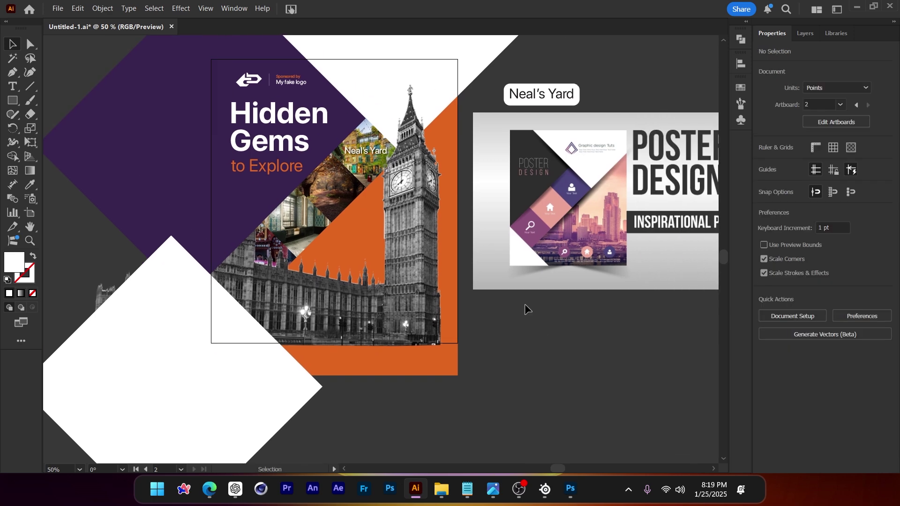
# Move the Neal's Yard label and rotate it to 315° along its photo's edge
pyautogui.hotkey('ctrl', '+')
pyautogui.hotkey('ctrl', '+')
pyautogui.click(393, 147)
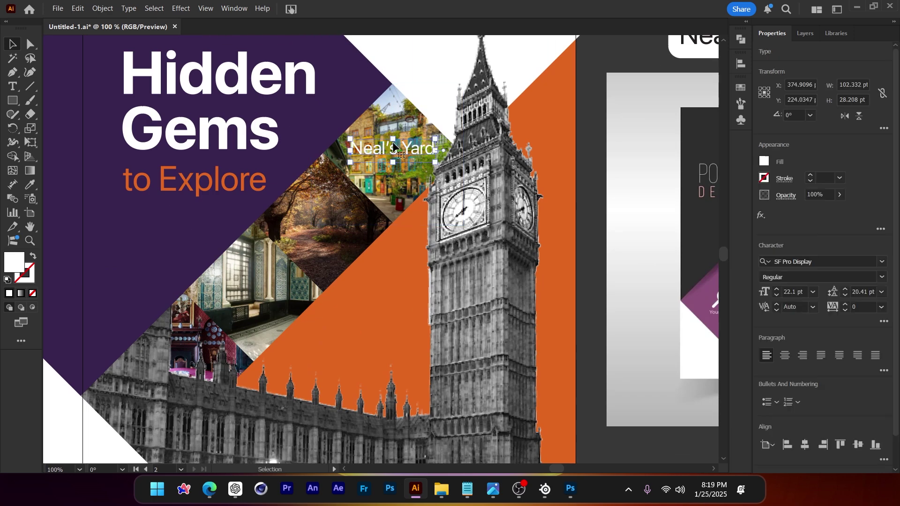
pyautogui.moveTo(388, 149); pyautogui.dragTo(381, 175)
pyautogui.hotkey('ctrl', '-')
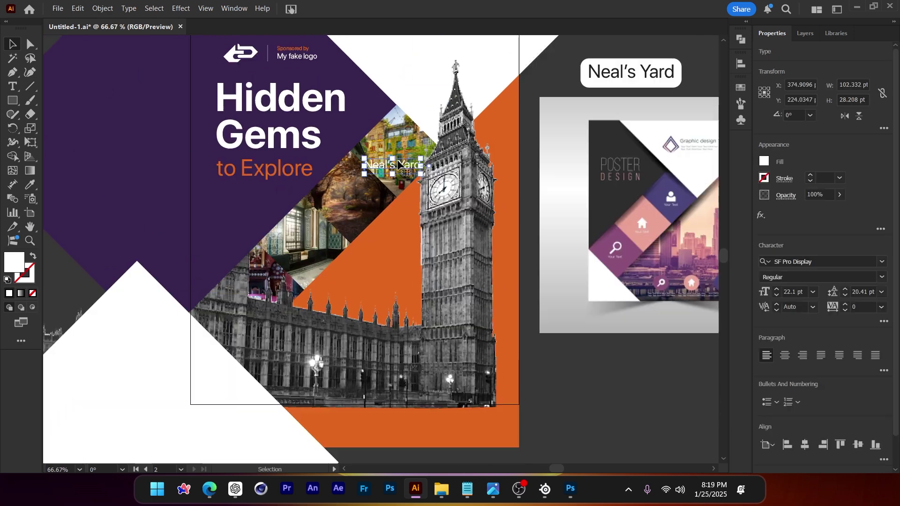
pyautogui.hotkey('ctrl', '+')
pyautogui.hotkey('ctrl', '+')
pyautogui.hotkey('ctrl', '+')
pyautogui.moveTo(473, 207); pyautogui.dragTo(427, 263)
pyautogui.moveTo(386, 205); pyautogui.dragTo(364, 213)
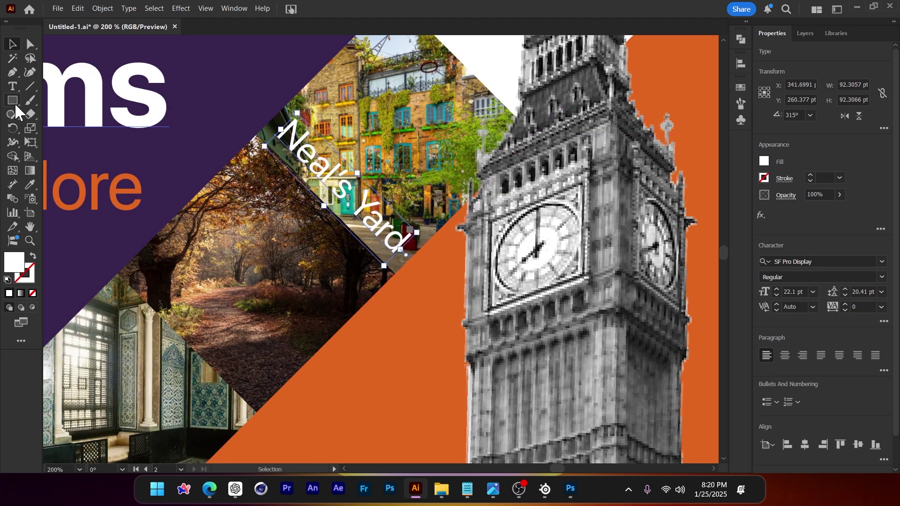
# Enter the Neal's Yard photo's clip group for editing
pyautogui.hotkey('ctrl', '-')
pyautogui.hotkey('ctrl', '-')
pyautogui.hotkey('ctrl', '-')
pyautogui.hotkey('ctrl', '+')
pyautogui.hotkey('ctrl', '+')
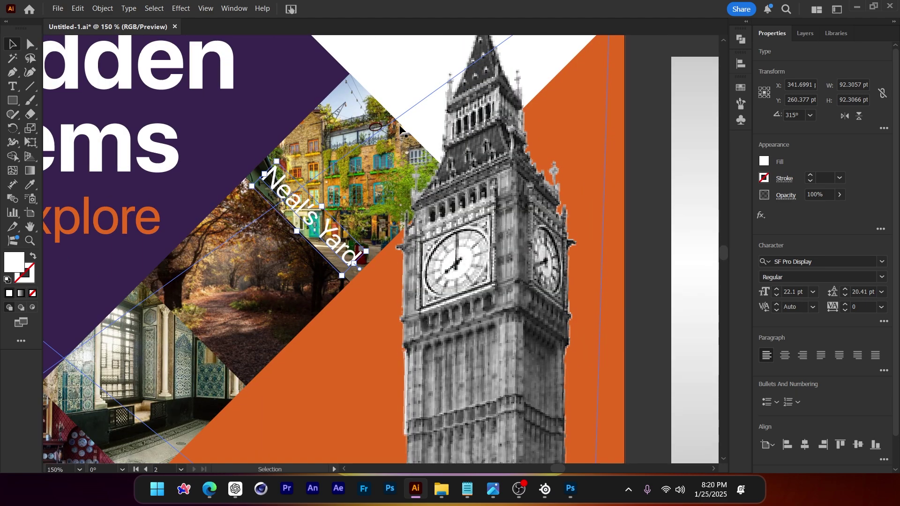
pyautogui.doubleClick(354, 97)
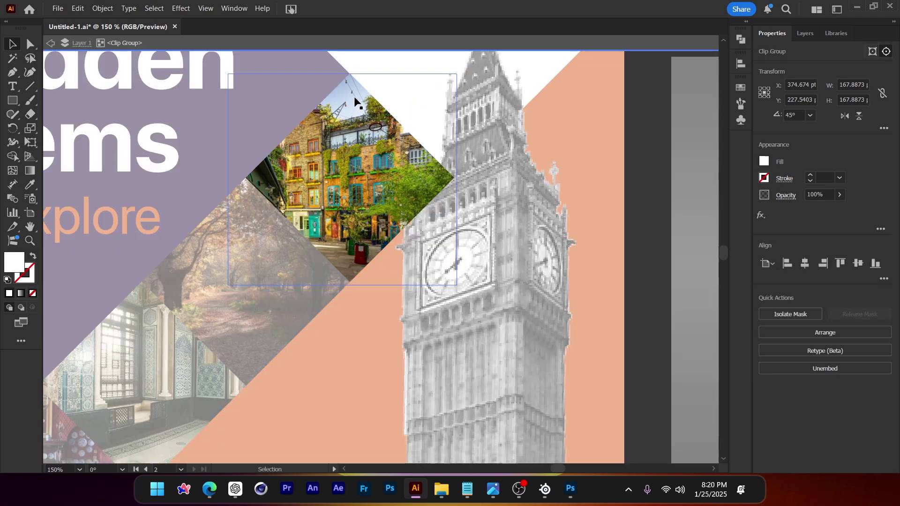
# Paste a copy of the photo's diamond clipping shape in front and shrink it to about 106 pt
pyautogui.click(362, 85)
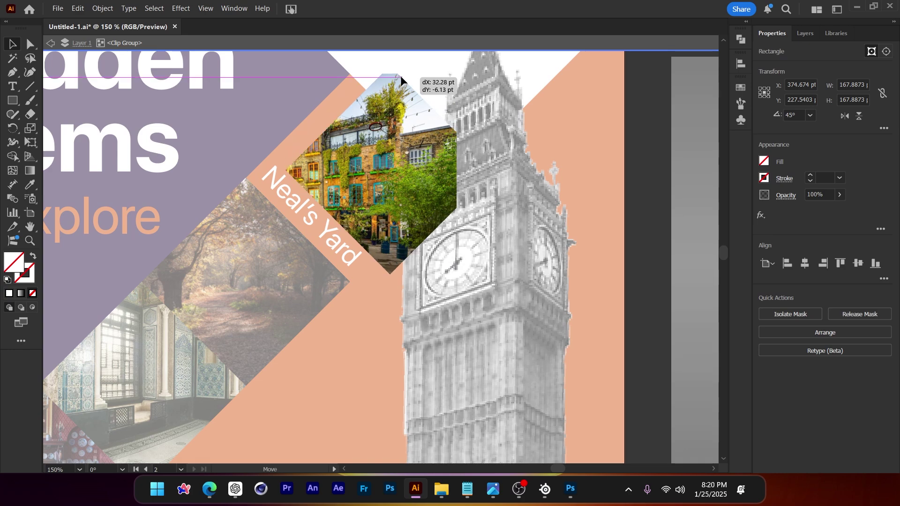
pyautogui.doubleClick(653, 192)
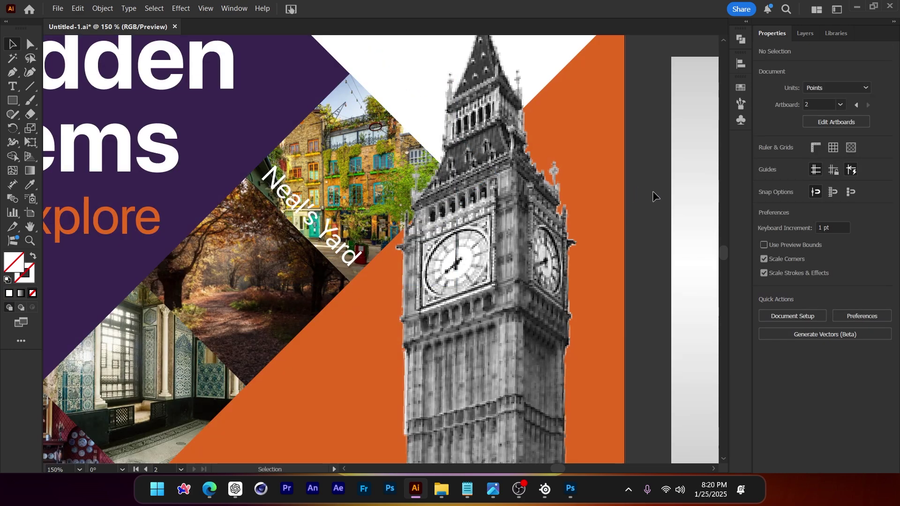
pyautogui.hotkey('ctrl', 'z')
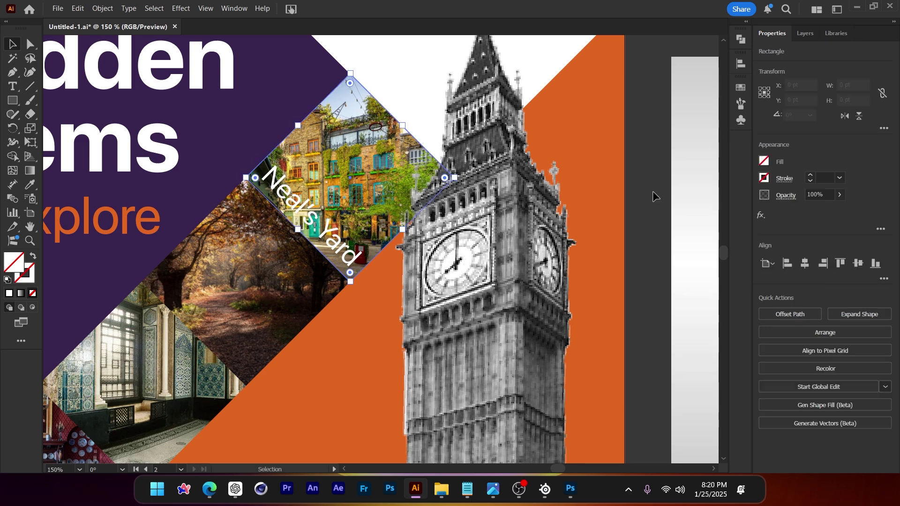
pyautogui.moveTo(403, 127); pyautogui.dragTo(327, 204)
# Fill the shrunken shape with the poster's purple using the Eyedropper
pyautogui.click(335, 244)
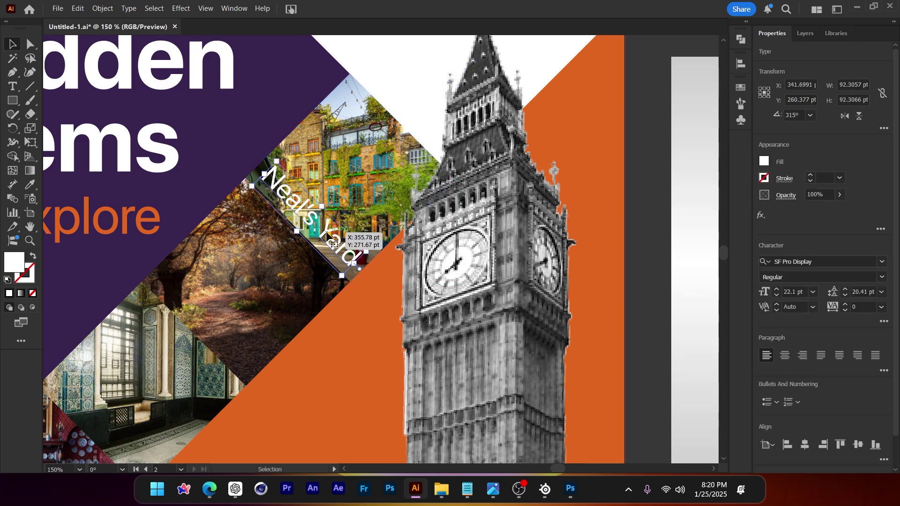
pyautogui.scroll(1, 330, 237)
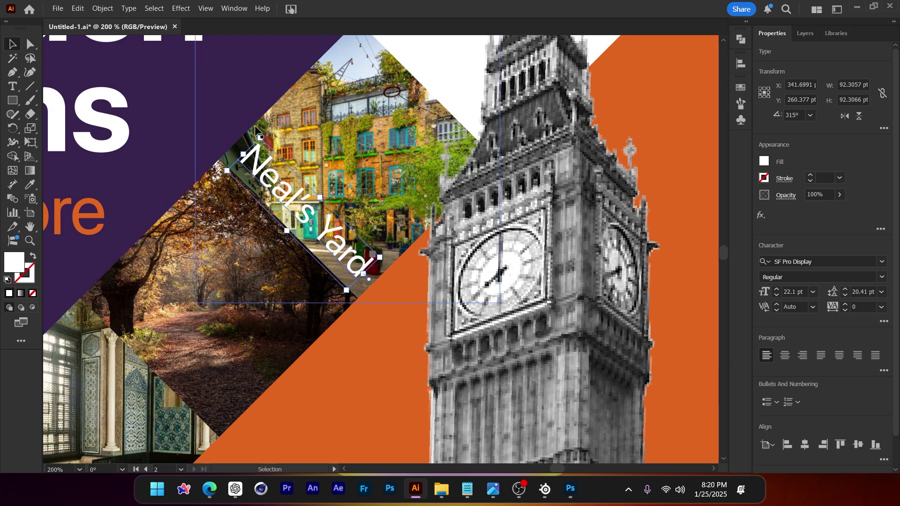
pyautogui.click(344, 210)
pyautogui.press('i')
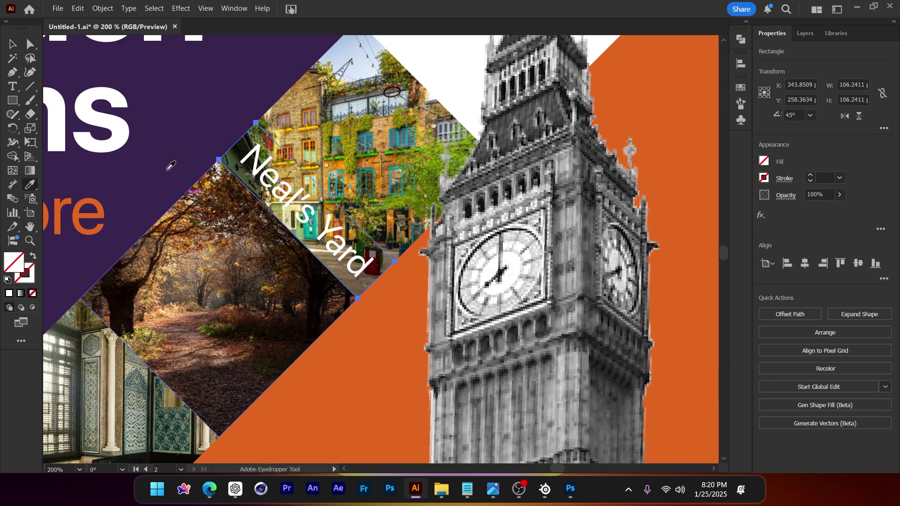
pyautogui.click(158, 144)
pyautogui.click(11, 43)
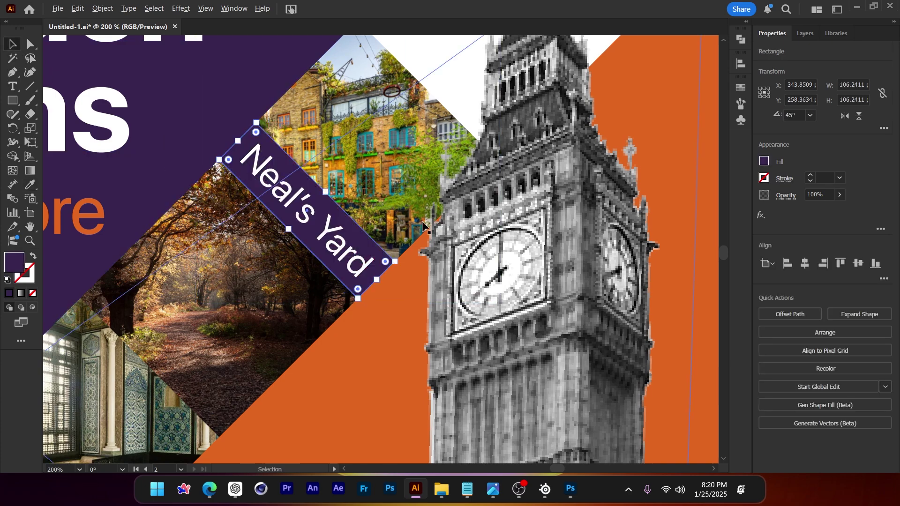
pyautogui.scroll(-3, 577, 288)
pyautogui.click(577, 288)
pyautogui.scroll(-1, 532, 335)
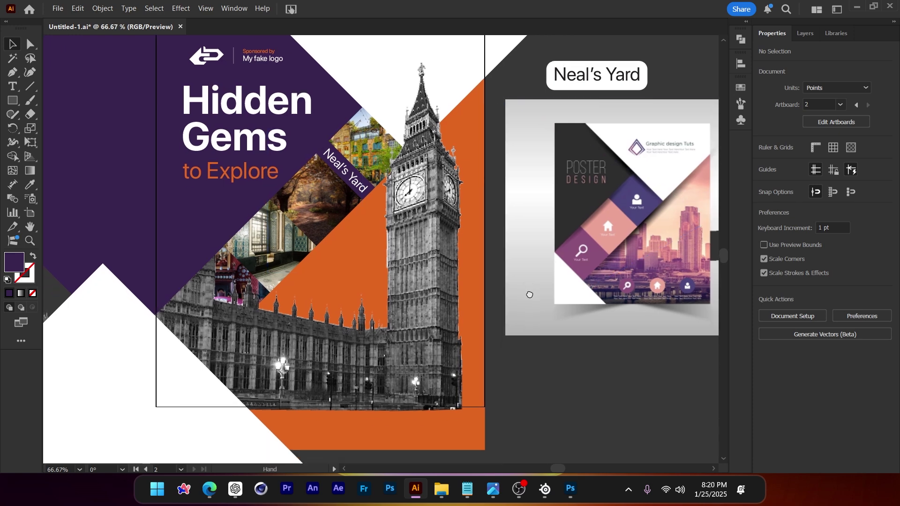
# Remove the purple banner and move the Neal's Yard label down onto the orange area
pyautogui.scroll(2, 347, 169)
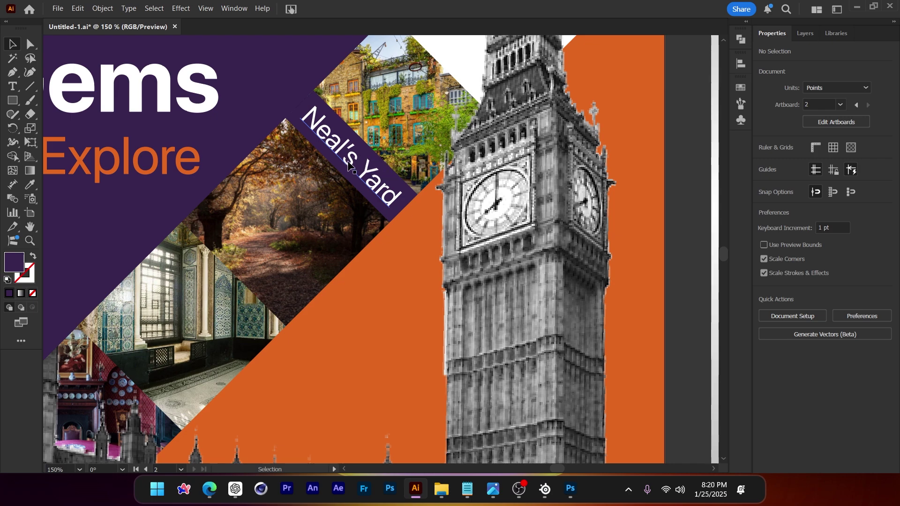
pyautogui.hotkey('ctrl', 'z')
pyautogui.hotkey('ctrl', 'z')
pyautogui.hotkey('ctrl', 'z')
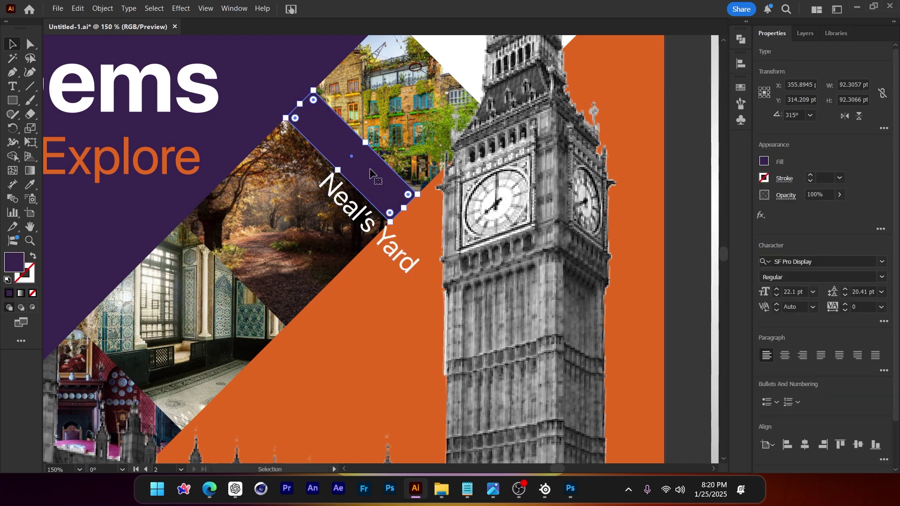
pyautogui.scroll(1, 369, 168)
pyautogui.moveTo(356, 224); pyautogui.dragTo(369, 328)
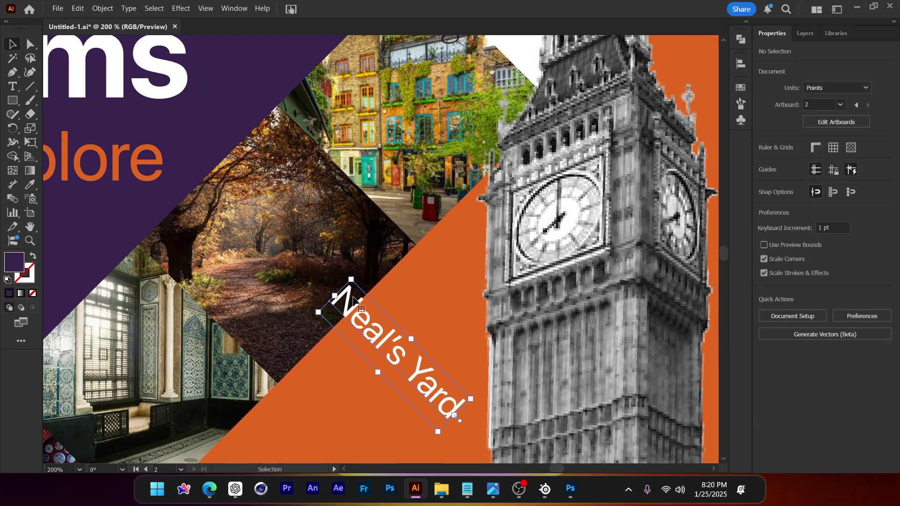
# Draw a 135° diagonal line between the photos with a white 30 pt stroke
pyautogui.click(30, 87)
pyautogui.scroll(1, 398, 193)
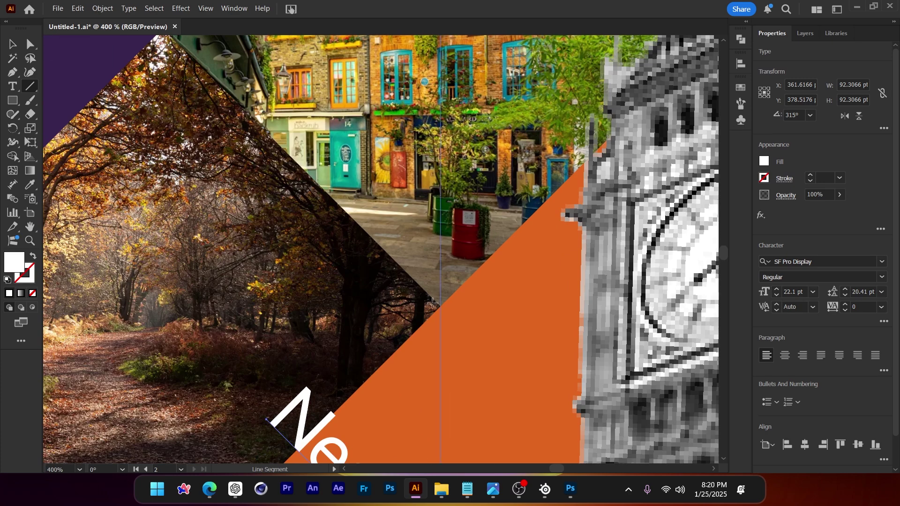
pyautogui.moveTo(440, 306); pyautogui.dragTo(162, 172)
pyautogui.hotkey('ctrl', '-')
pyautogui.hotkey('ctrl', '-')
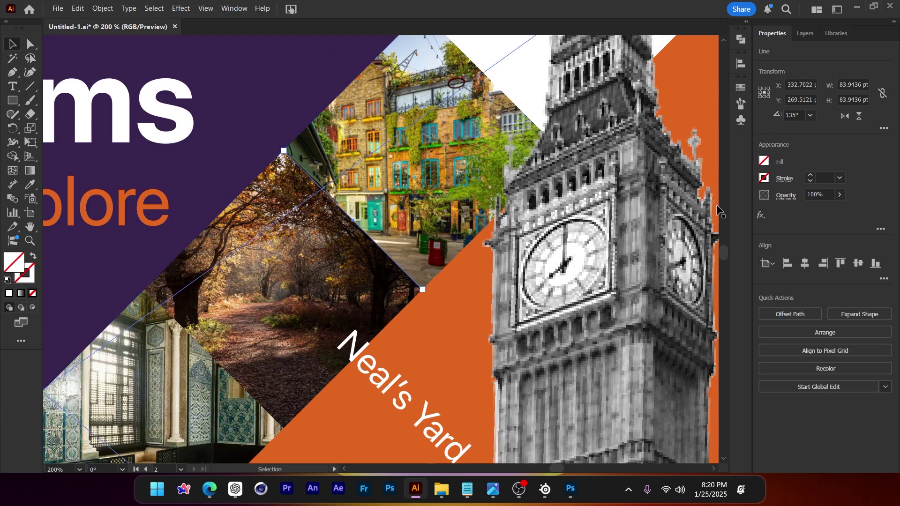
pyautogui.click(810, 175)
pyautogui.click(810, 175)
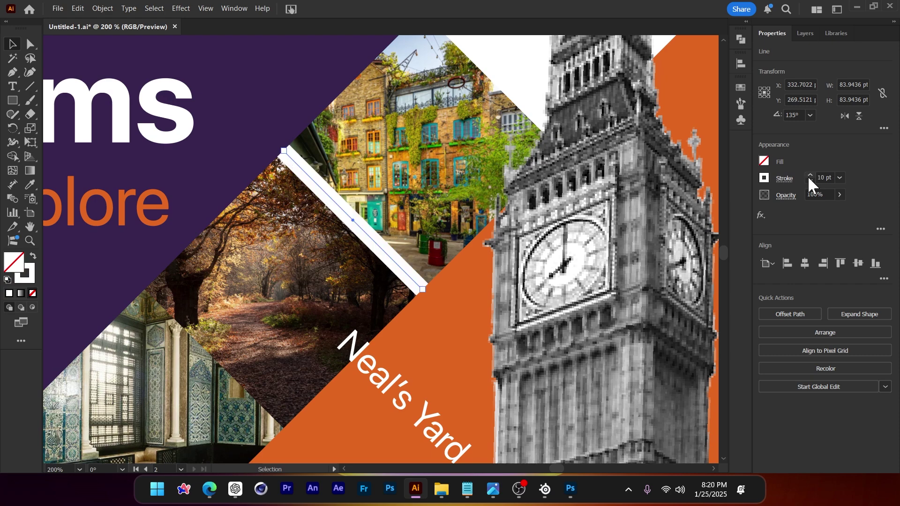
pyautogui.hotkey('ctrl', 'shift', 'a')
pyautogui.hotkey('ctrl', '-')
pyautogui.hotkey('ctrl', '-')
pyautogui.click(398, 164)
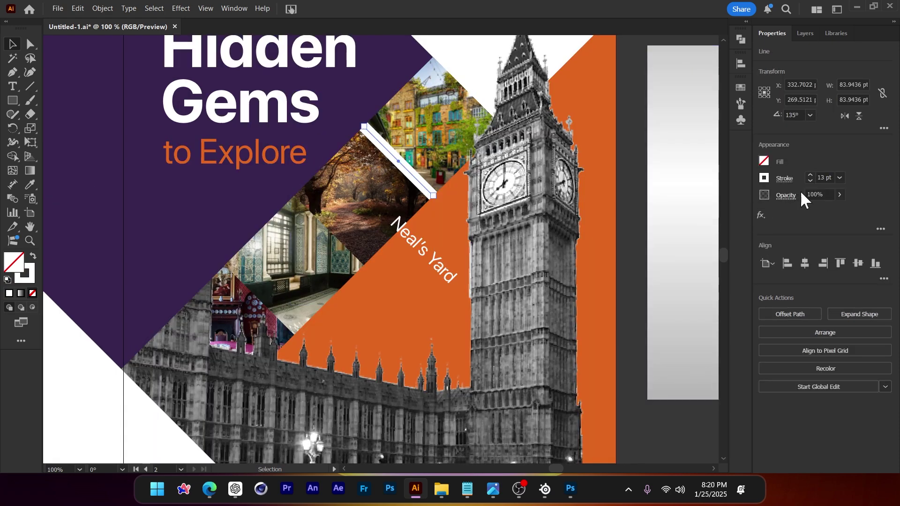
pyautogui.click(623, 253)
# Put the Neal's Yard label on the stripe, recolour it orange, and copy a 21 pt stripe down-left
pyautogui.moveTo(429, 244); pyautogui.dragTo(420, 173)
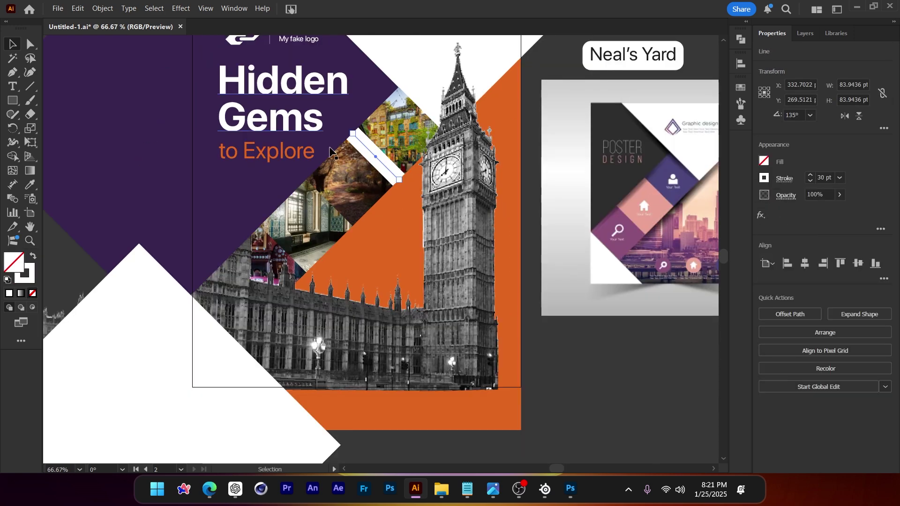
pyautogui.press('i')
pyautogui.click(504, 113)
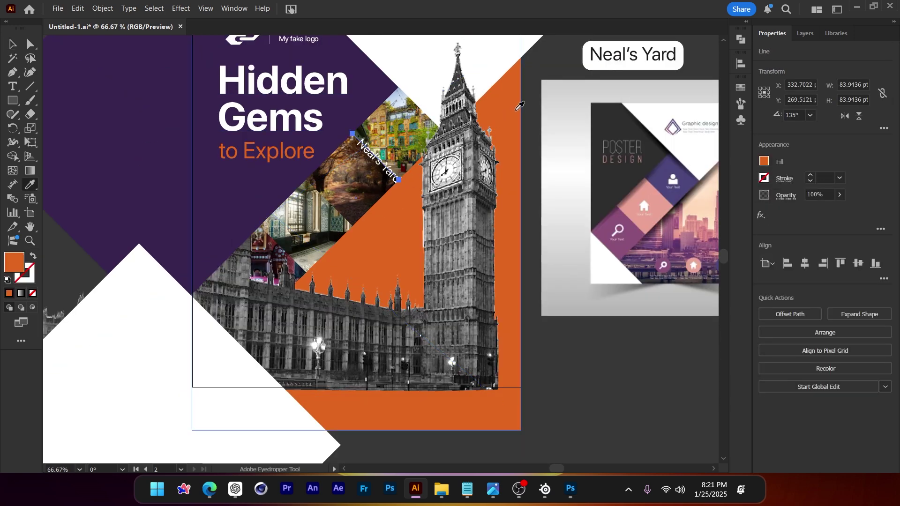
pyautogui.hotkey('shift', 'x')
pyautogui.scroll(1, 352, 173)
pyautogui.moveTo(361, 120); pyautogui.dragTo(290, 189)
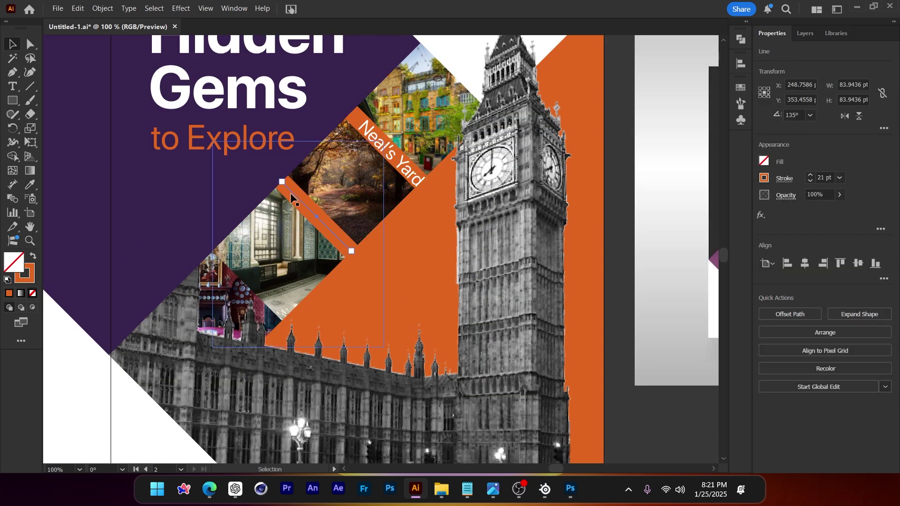
pyautogui.hotkey('ctrl', '-')
pyautogui.hotkey('ctrl', '-')
pyautogui.hotkey('ctrl', '-')
# Remove the orange band copies and set the diagonal stripes' stroke to white
pyautogui.click(471, 329)
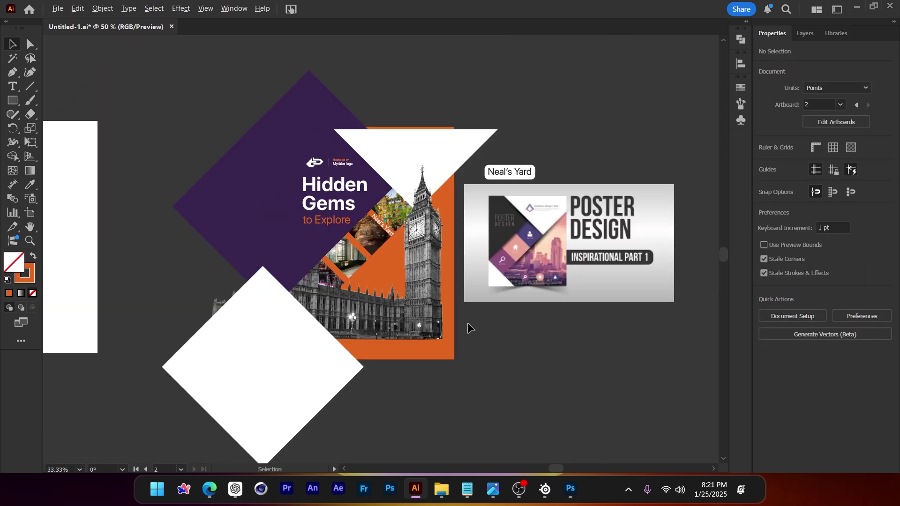
pyautogui.scroll(1, 468, 326)
pyautogui.scroll(2, 395, 265)
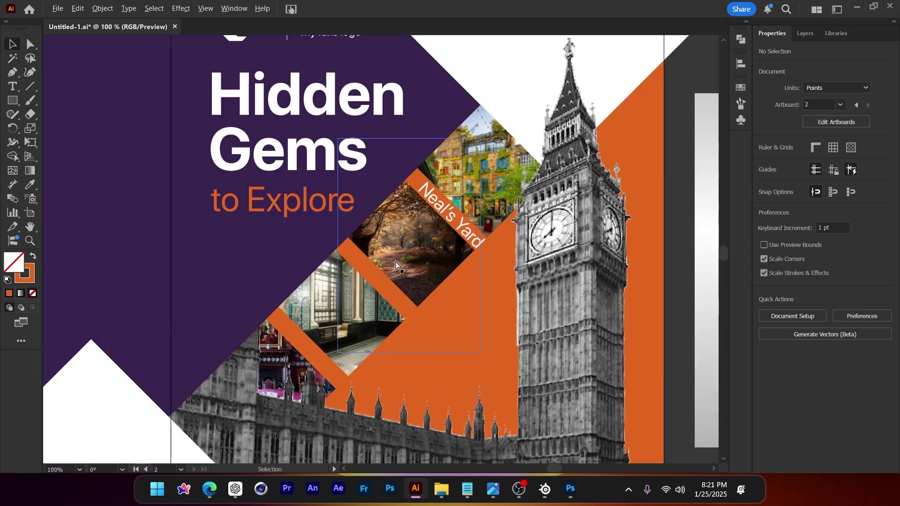
pyautogui.hotkey('ctrl', 'z')
pyautogui.hotkey('ctrl', 'z')
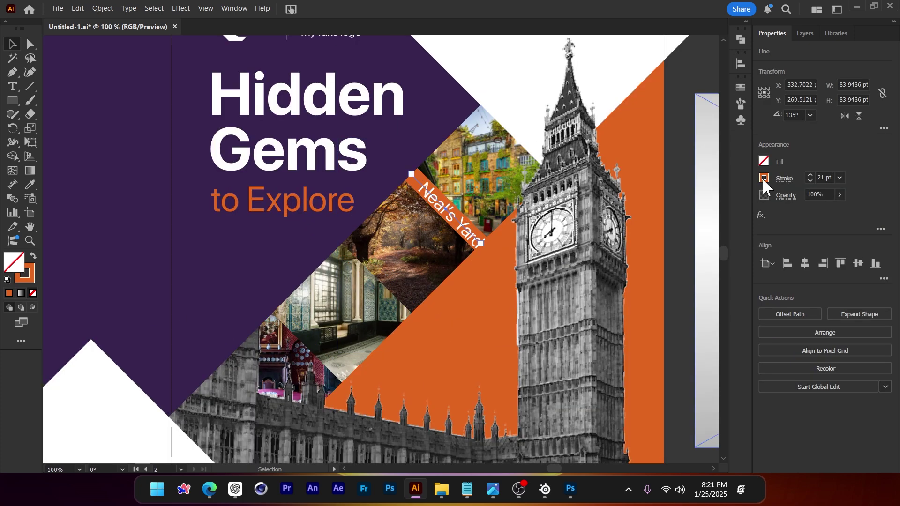
pyautogui.click(764, 178)
pyautogui.hotkey('ctrl', '-')
pyautogui.hotkey('ctrl', '-')
pyautogui.click(505, 359)
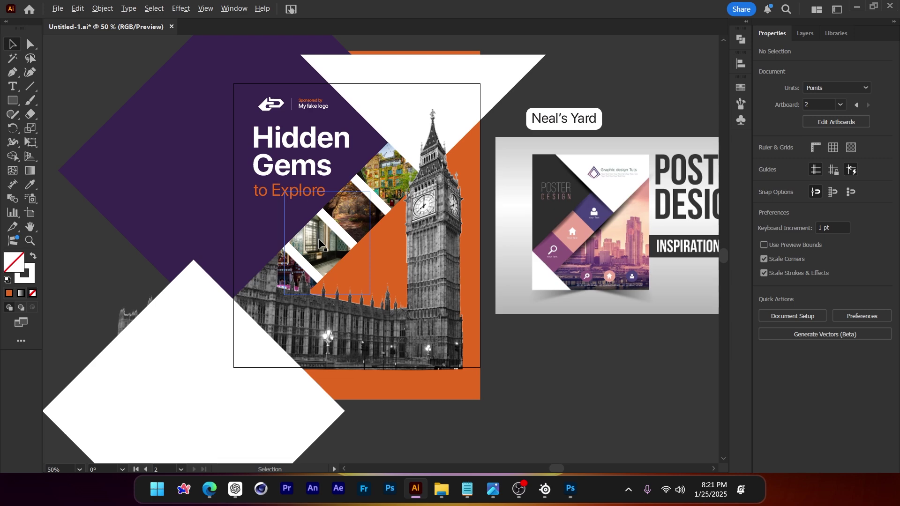
# Colour the Neal's Yard caption on the top stripe with the poster's purple
pyautogui.scroll(2, 319, 241)
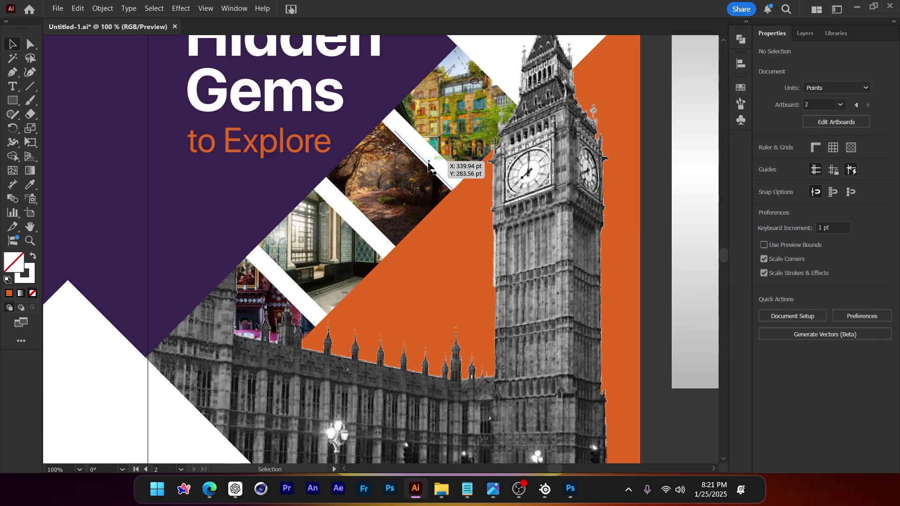
pyautogui.scroll(1, 428, 165)
pyautogui.click(423, 158)
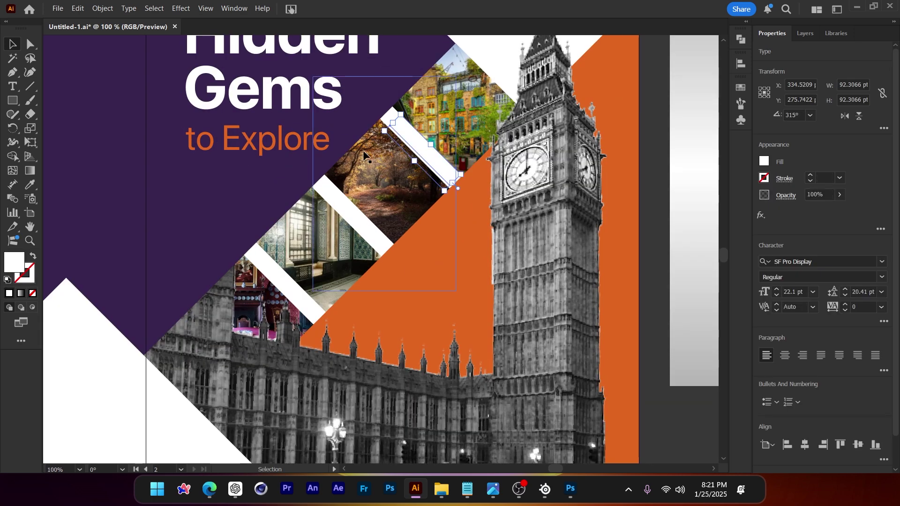
pyautogui.click(198, 187)
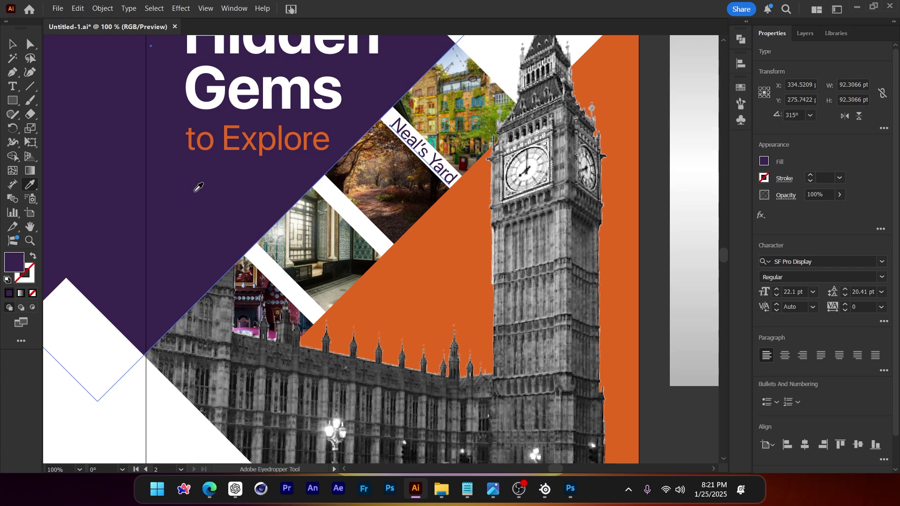
pyautogui.press('v')
pyautogui.hotkey('ctrl', '+')
pyautogui.hotkey('ctrl', '+')
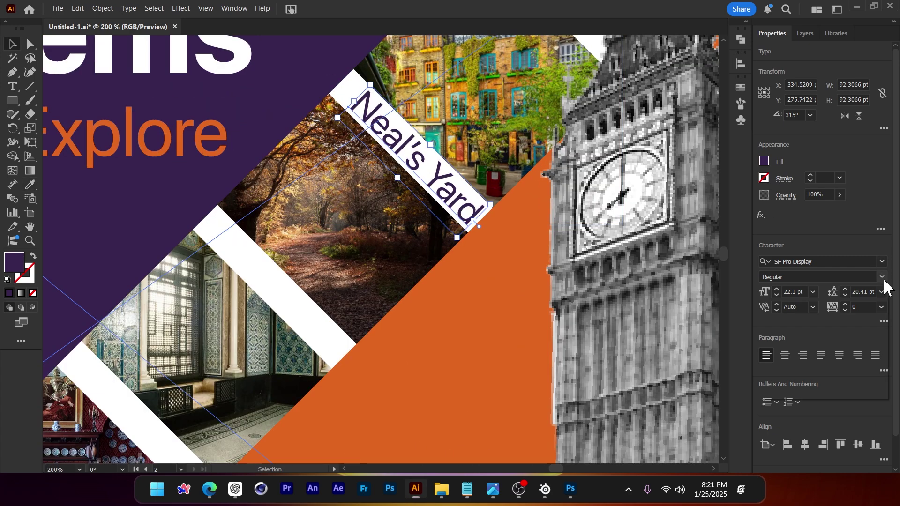
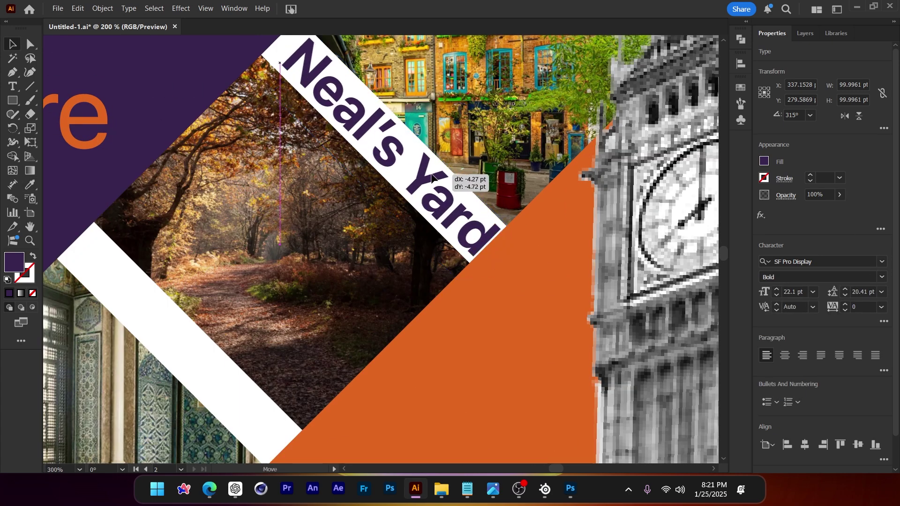
# Scale the Neal's Yard label down slightly and give the photo group a thin outline
pyautogui.moveTo(476, 249); pyautogui.dragTo(463, 227)
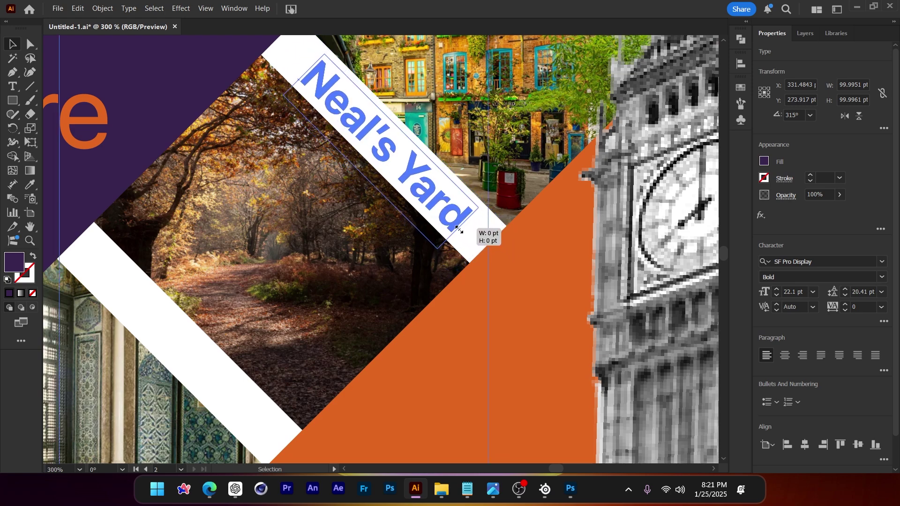
pyautogui.moveTo(414, 166); pyautogui.dragTo(413, 164)
pyautogui.click(291, 45)
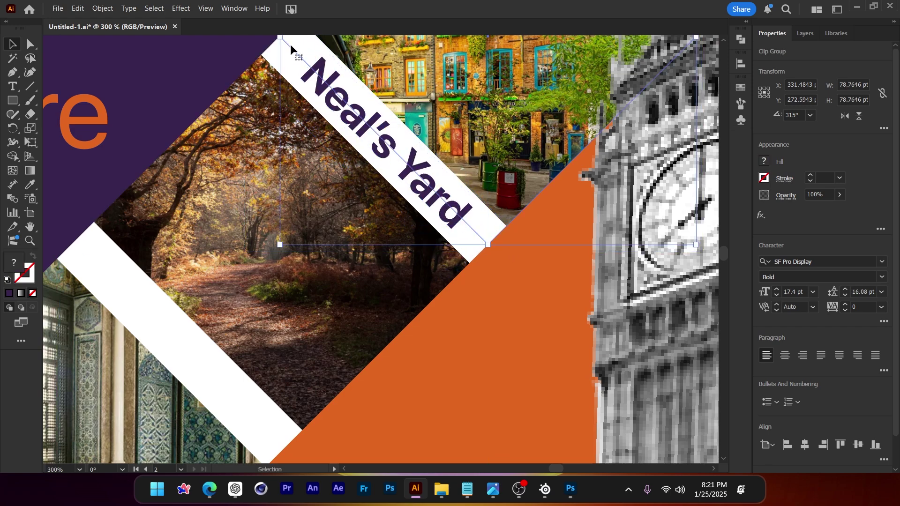
pyautogui.click(811, 175)
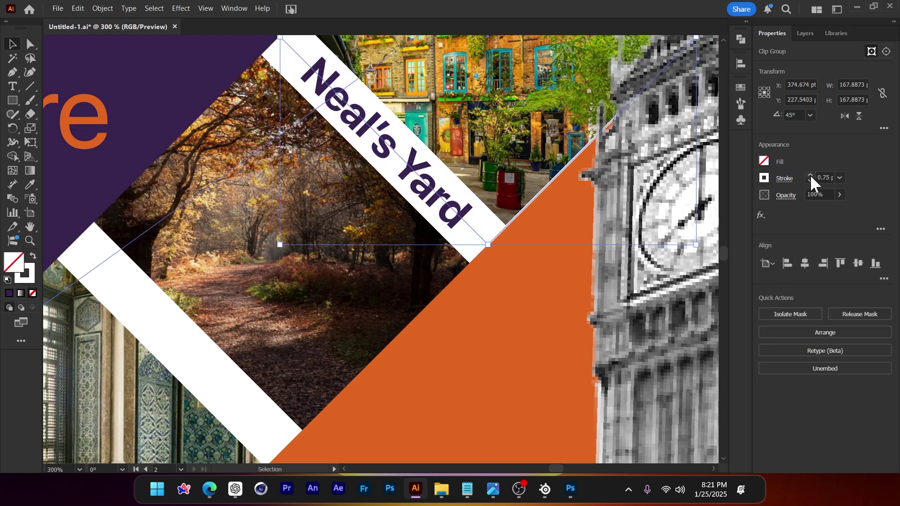
# Thicken the white band behind Neal's Yard to a 26 pt stroke
pyautogui.hotkey('ctrl', '-')
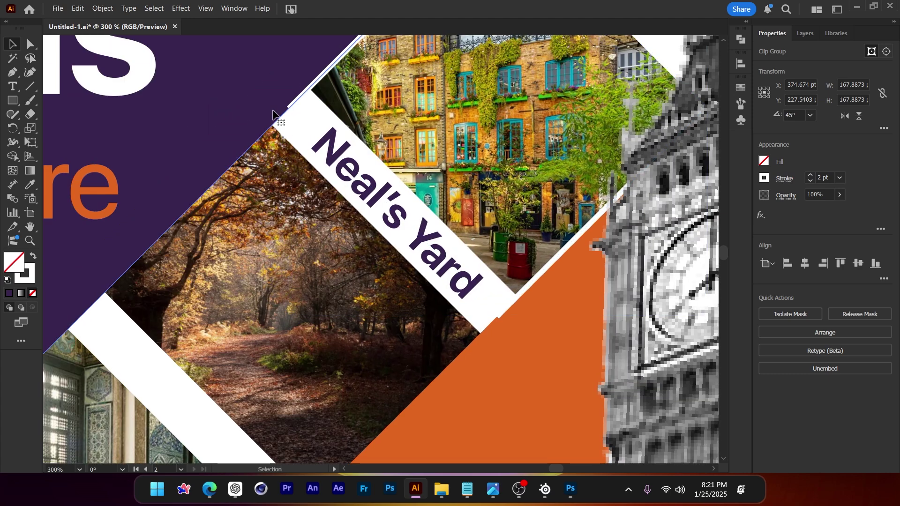
pyautogui.click(290, 112)
pyautogui.hotkey('ctrl', '-')
pyautogui.click(398, 228)
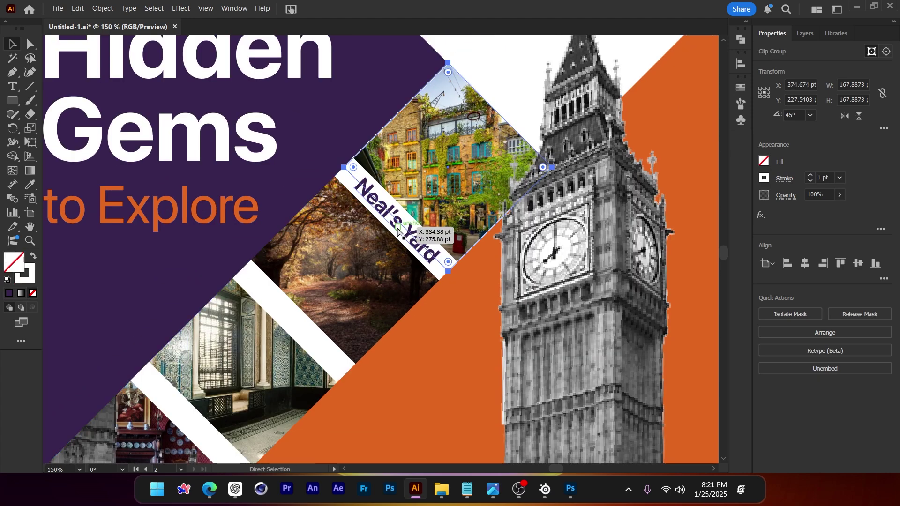
pyautogui.hotkey('ctrl', '+')
pyautogui.hotkey('ctrl', '+')
pyautogui.hotkey('ctrl', '+')
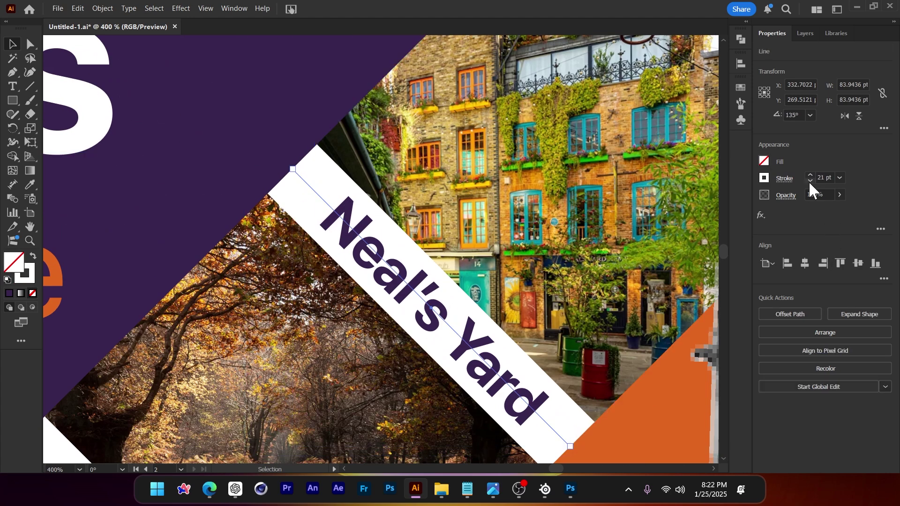
pyautogui.click(811, 175)
pyautogui.click(811, 175)
pyautogui.click(810, 176)
pyautogui.click(810, 175)
pyautogui.click(810, 175)
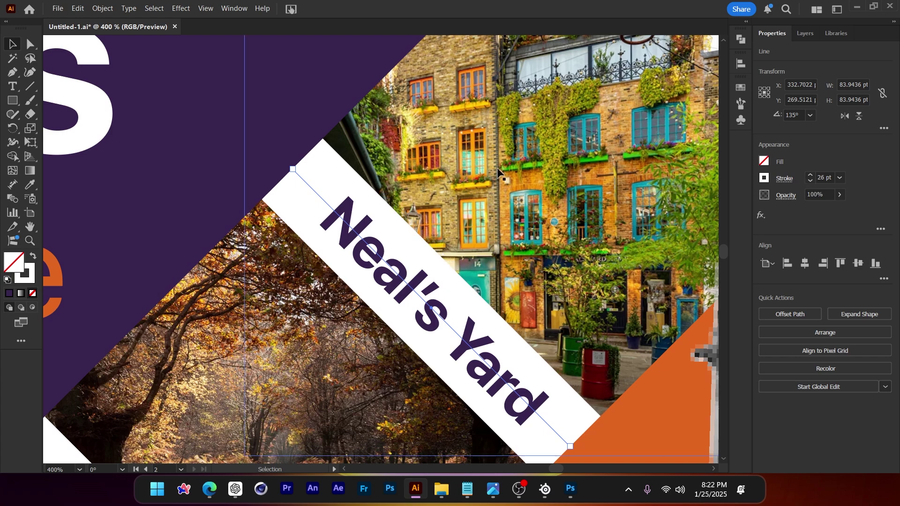
pyautogui.hotkey('ctrl', '1')
# Delete the two extra white bands and Alt-drag a copy of the Neal's Yard band down-left
pyautogui.hotkey('ctrl', '-')
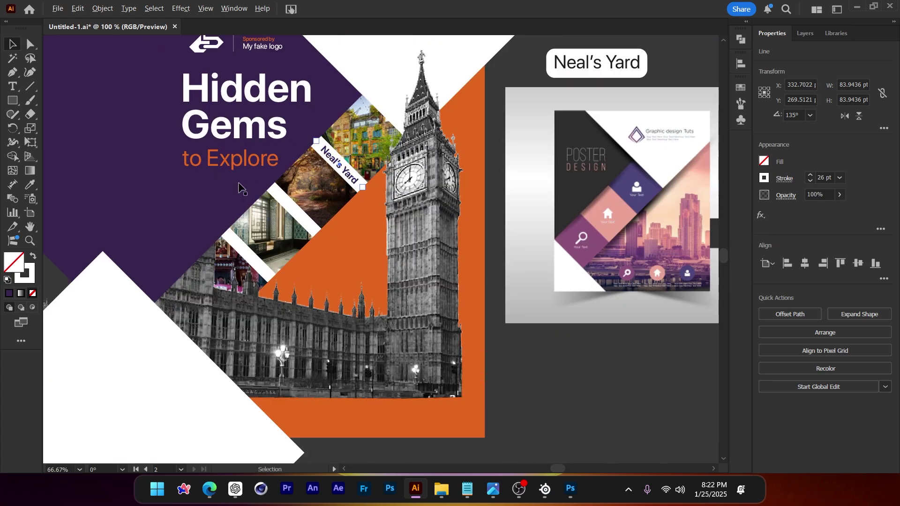
pyautogui.click(612, 350)
pyautogui.scroll(1, 249, 230)
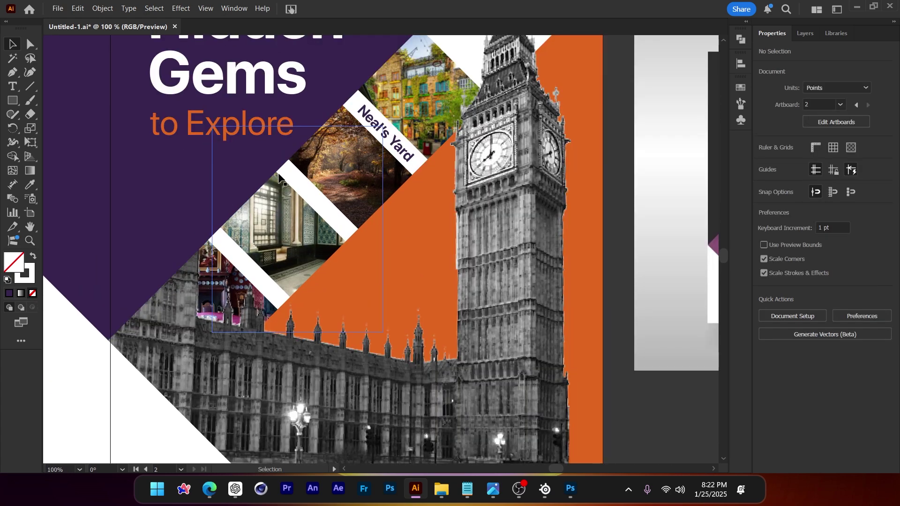
pyautogui.click(289, 178)
pyautogui.press('Delete')
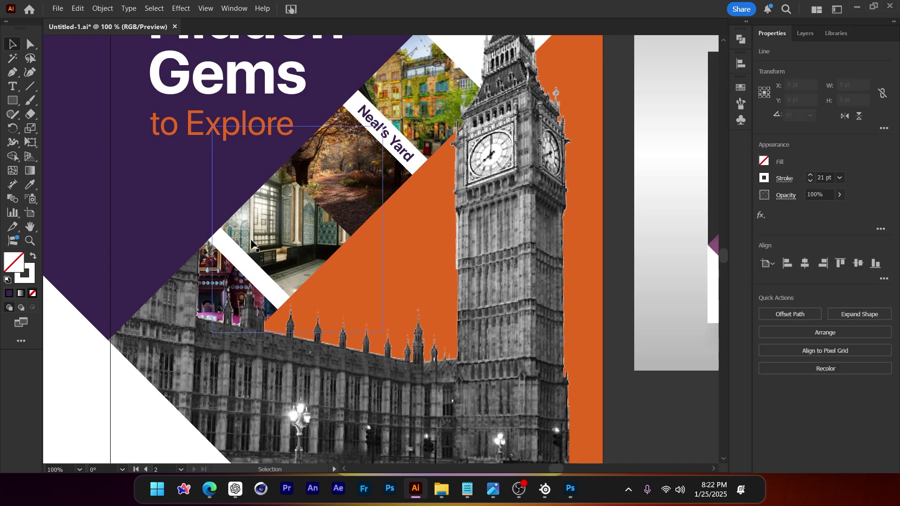
pyautogui.click(231, 252)
pyautogui.press('Delete')
pyautogui.scroll(1, 221, 216)
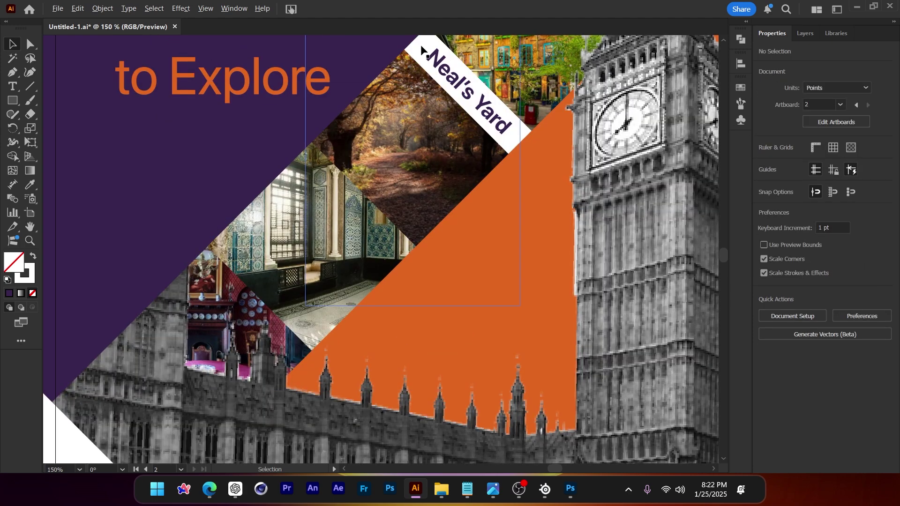
pyautogui.moveTo(422, 50); pyautogui.dragTo(321, 152)
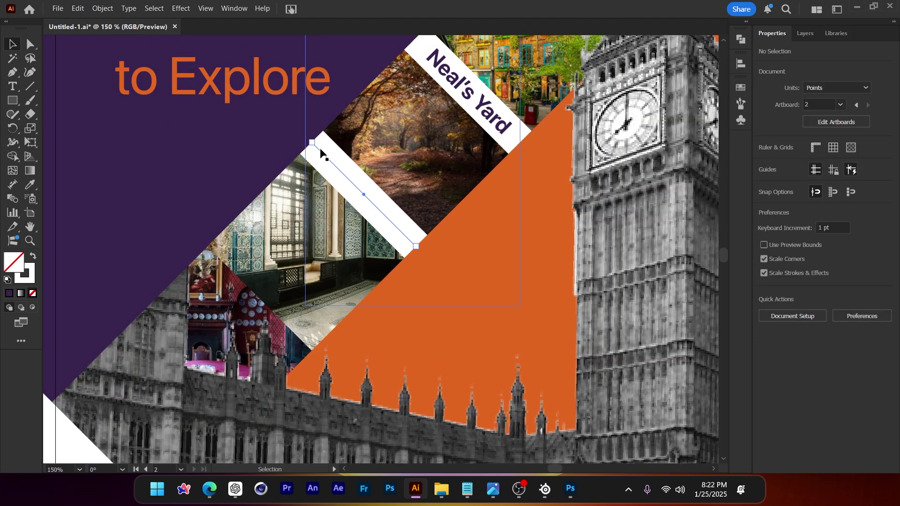
# Repeat the duplication for a third band and shrink the Leighton House Museum label
pyautogui.hotkey('ctrl', 'd')
pyautogui.scroll(-2, 322, 151)
pyautogui.scroll(1, 321, 151)
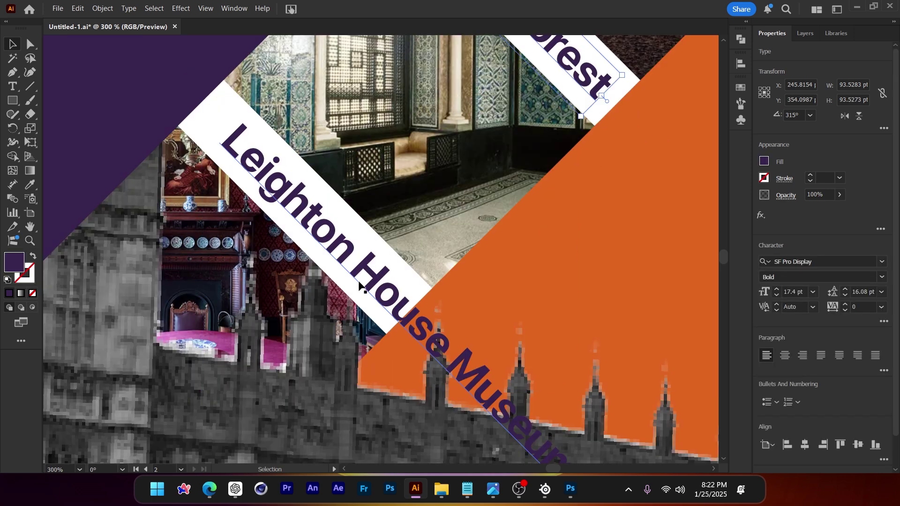
pyautogui.click(359, 284)
pyautogui.scroll(-1, 337, 257)
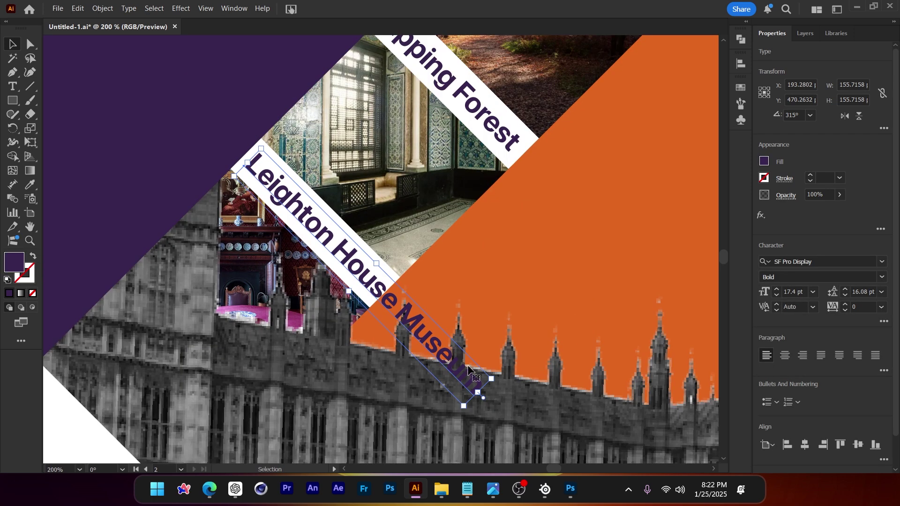
pyautogui.moveTo(478, 393); pyautogui.dragTo(380, 290)
# Delete the bottom interior photo from the poster
pyautogui.scroll(-3, 303, 229)
pyautogui.hotkey('ctrl', 'shift', 'a')
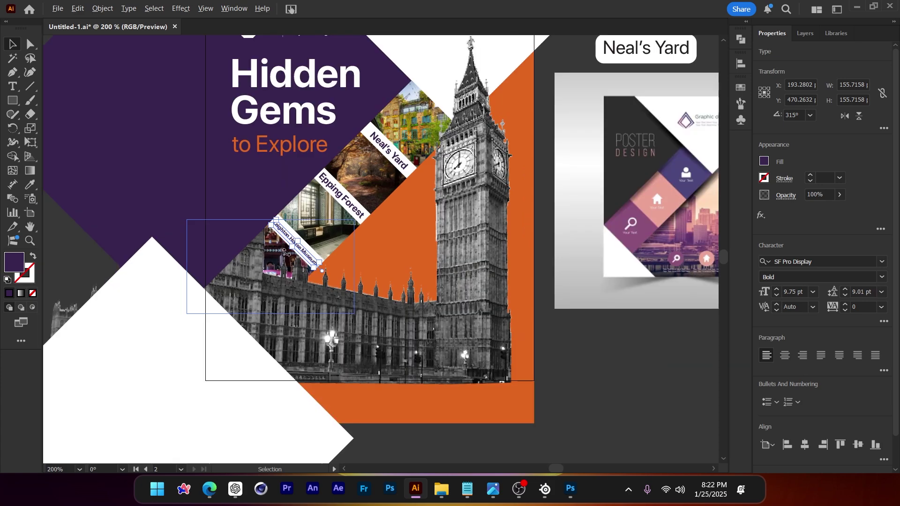
pyautogui.scroll(3, 303, 229)
pyautogui.scroll(-1, 305, 236)
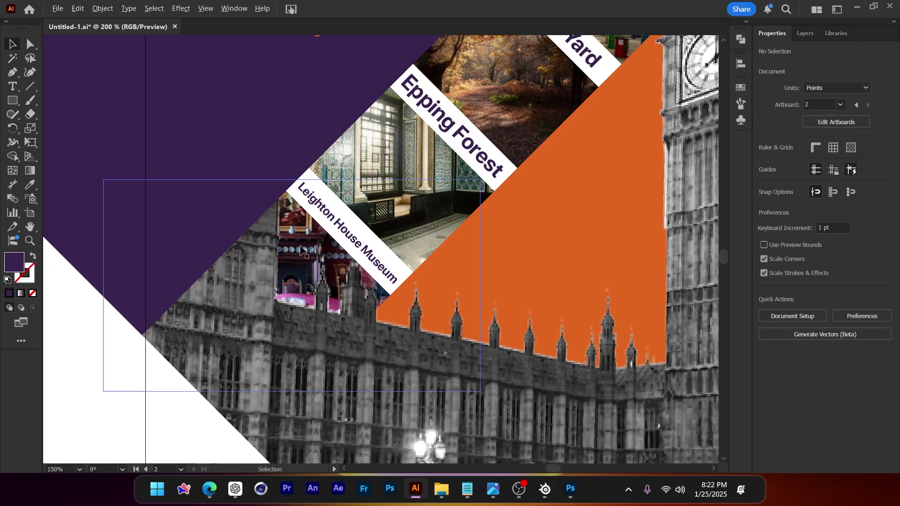
pyautogui.moveTo(304, 251); pyautogui.dragTo(308, 263)
pyautogui.press('Delete')
# Eyedropper the Epping Forest style onto Leighton House Museum and widen the lowest band
pyautogui.scroll(1, 325, 256)
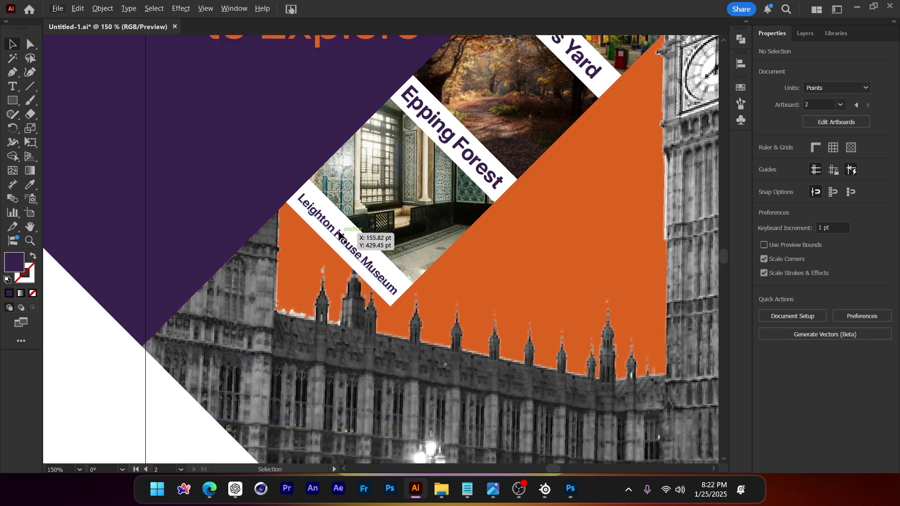
pyautogui.click(349, 246)
pyautogui.press('i')
pyautogui.click(464, 133)
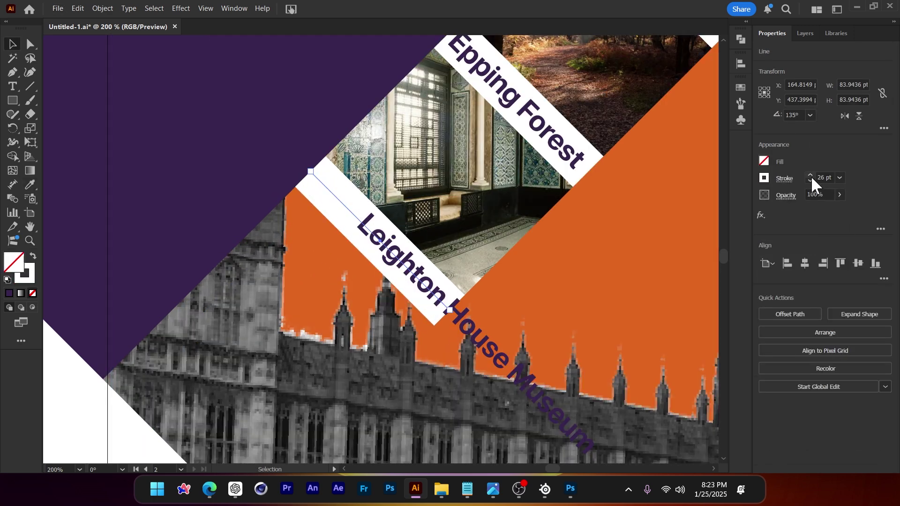
pyautogui.moveTo(811, 176); pyautogui.dragTo(811, 175)
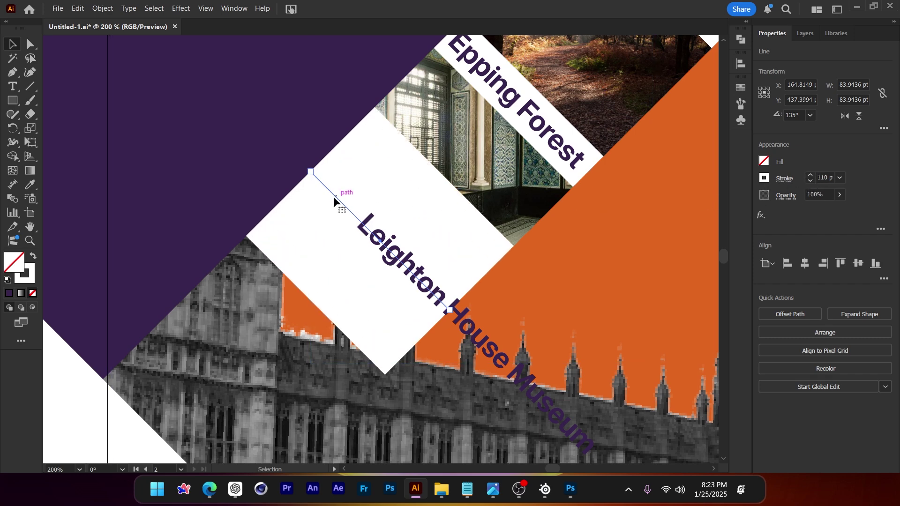
pyautogui.moveTo(333, 196); pyautogui.dragTo(274, 263)
# Undo the band's move and break Museum onto its own line in the Leighton label
pyautogui.hotkey('ctrl', 'z')
pyautogui.press('t')
pyautogui.click(398, 262)
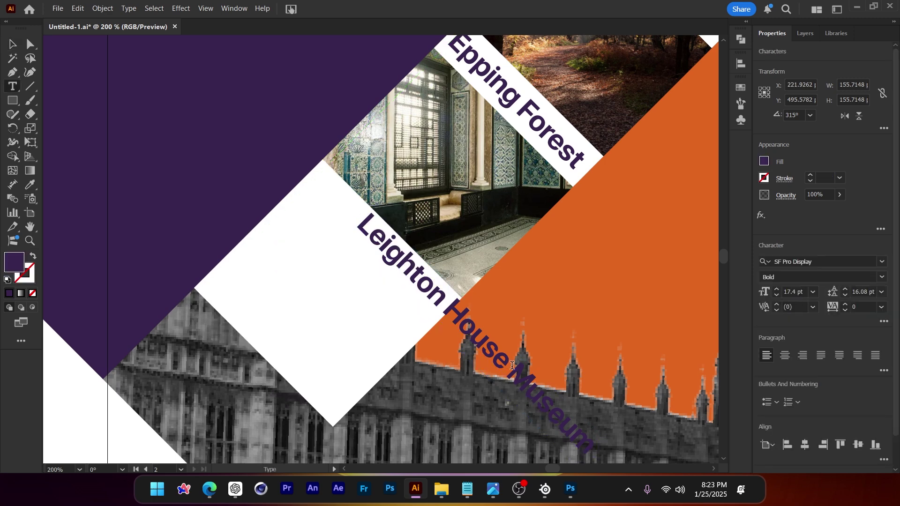
pyautogui.click(513, 366)
pyautogui.press('Return')
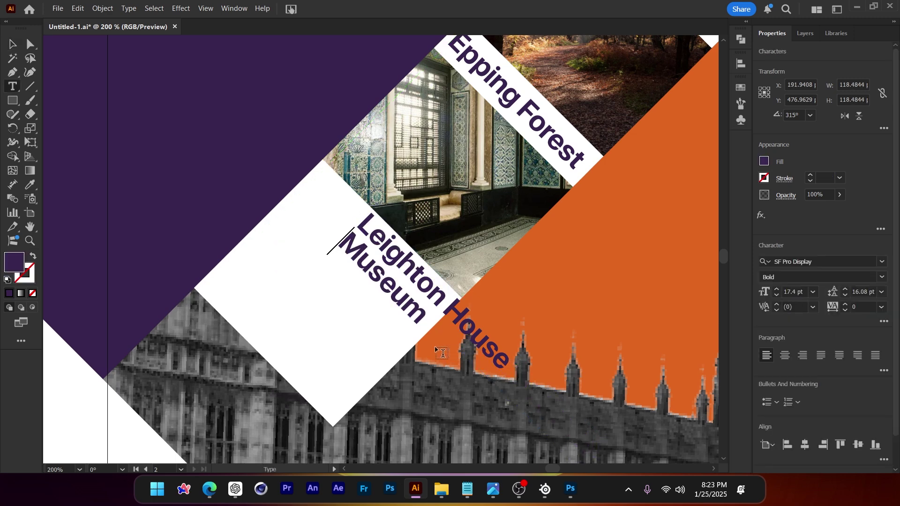
pyautogui.click(10, 45)
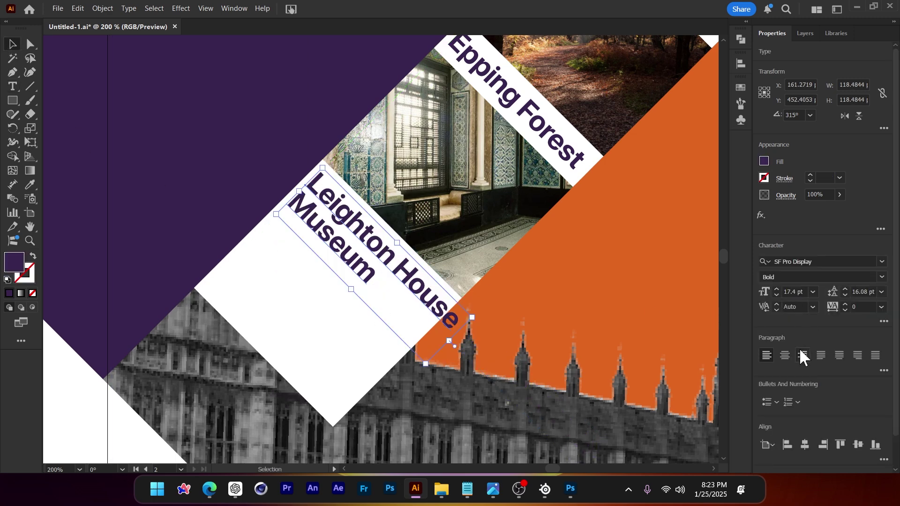
# Center the label's lines, reposition it and shrink it to fit the band
pyautogui.click(785, 355)
pyautogui.moveTo(371, 245); pyautogui.dragTo(406, 283)
pyautogui.moveTo(437, 333); pyautogui.dragTo(424, 321)
pyautogui.hotkey('ctrl', '-')
# Put House on its own line and set the label's leading to 15 pt
pyautogui.doubleClick(436, 246)
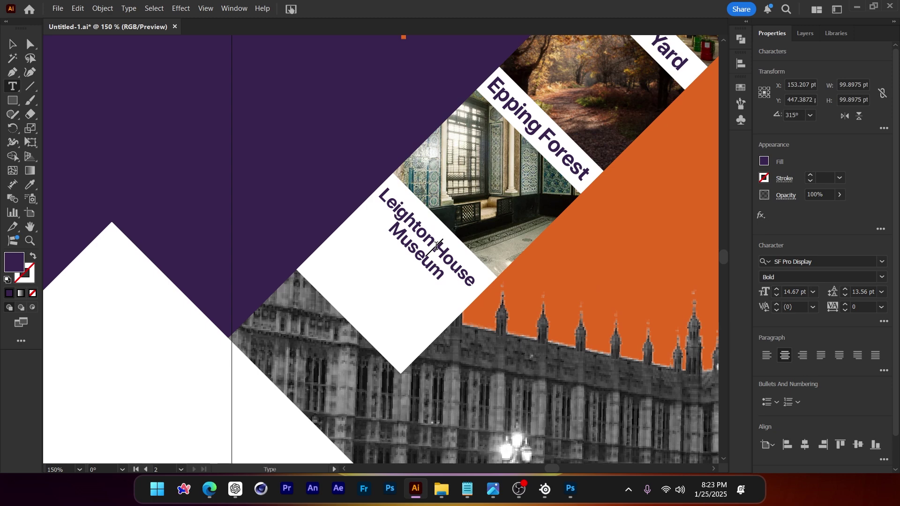
pyautogui.press('Return')
pyautogui.press('Escape')
pyautogui.click(845, 289)
pyautogui.click(845, 289)
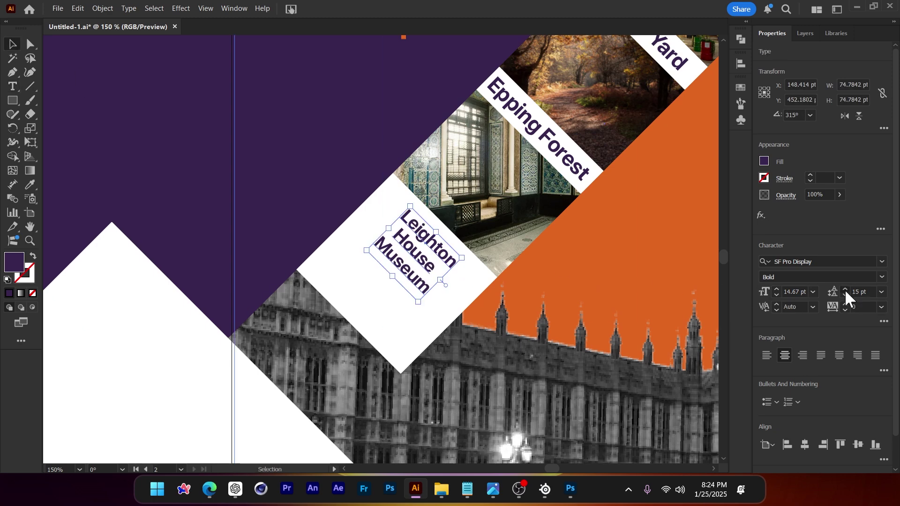
pyautogui.click(846, 288)
pyautogui.click(845, 295)
# Match the Epping Forest text style and move the Leighton label up-left within the band
pyautogui.press('i')
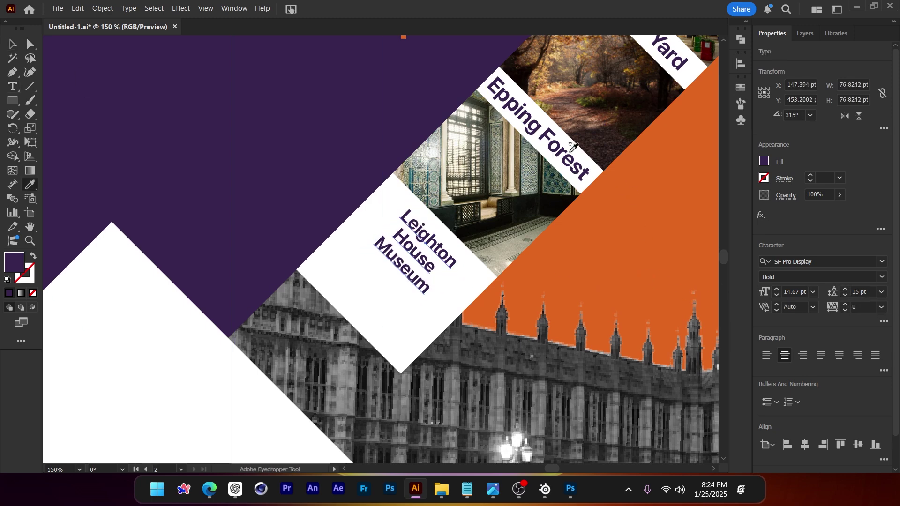
pyautogui.click(556, 145)
pyautogui.press('v')
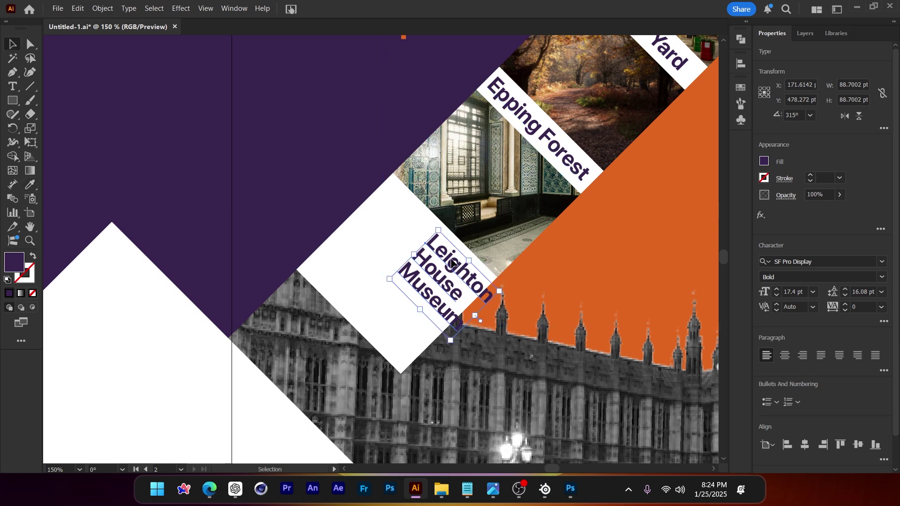
pyautogui.moveTo(453, 264); pyautogui.dragTo(412, 220)
pyautogui.hotkey('ctrl', '-')
# Move the Leighton House Museum label further up-left on its band
pyautogui.hotkey('ctrl', 'shift', 'a')
pyautogui.hscroll(1, 364, 230)
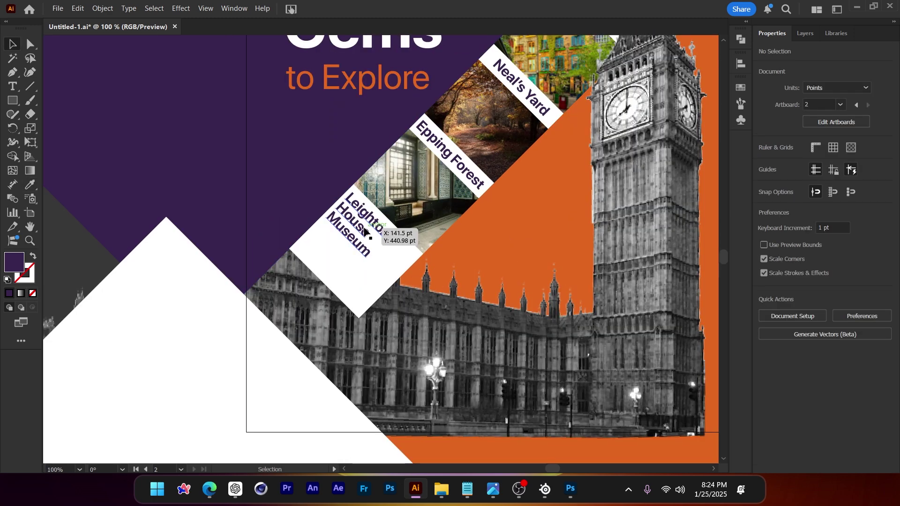
pyautogui.click(362, 228)
pyautogui.moveTo(362, 228); pyautogui.dragTo(375, 245)
pyautogui.scroll(-1, 454, 175)
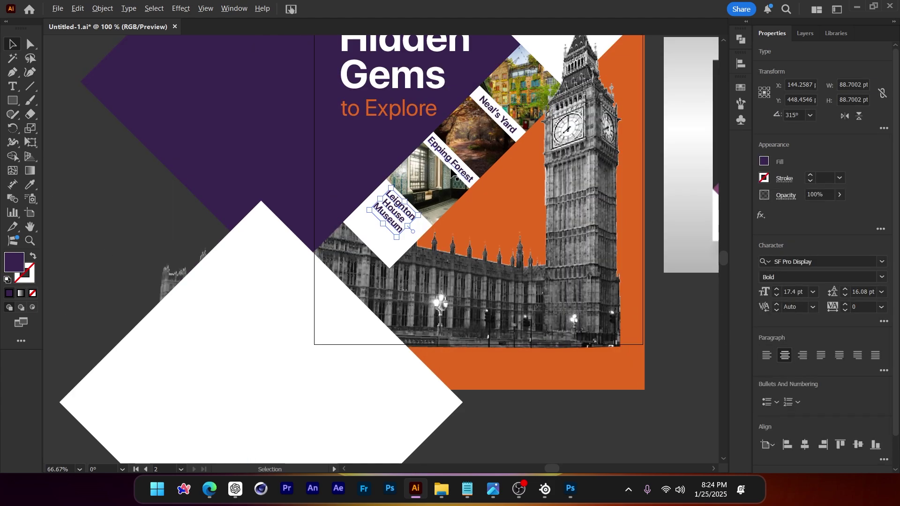
pyautogui.click(704, 339)
# Move the Epping Forest label onto its white strip and scale it down slightly
pyautogui.scroll(1, 635, 378)
pyautogui.scroll(3, 404, 225)
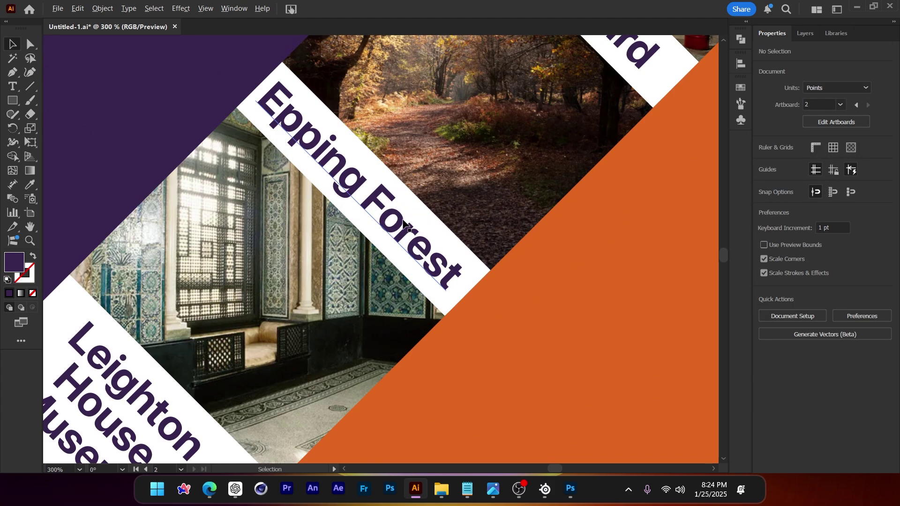
pyautogui.click(452, 287)
pyautogui.moveTo(410, 234); pyautogui.dragTo(411, 236)
pyautogui.moveTo(449, 286); pyautogui.dragTo(445, 282)
pyautogui.scroll(2, 446, 282)
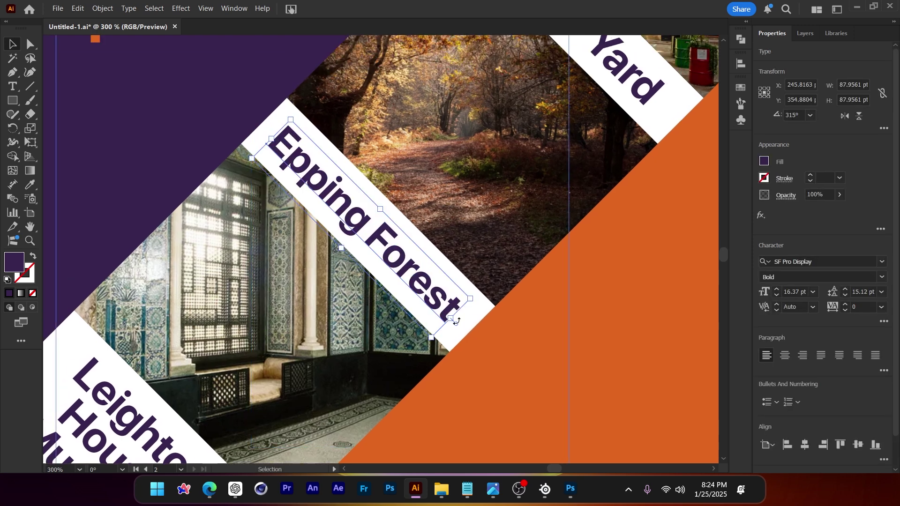
pyautogui.moveTo(452, 318); pyautogui.dragTo(448, 300)
# Select the Neal's Yard and Leighton House Museum labels together
pyautogui.moveTo(431, 187); pyautogui.dragTo(389, 272)
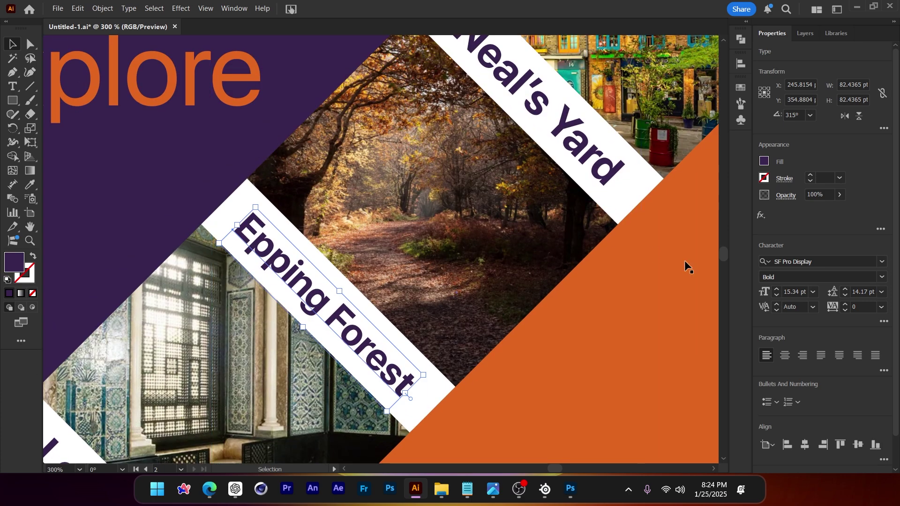
pyautogui.click(561, 132)
pyautogui.hotkey('ctrl', '-')
pyautogui.keyDown('shift'); pyautogui.click(220, 384); pyautogui.keyUp('shift')
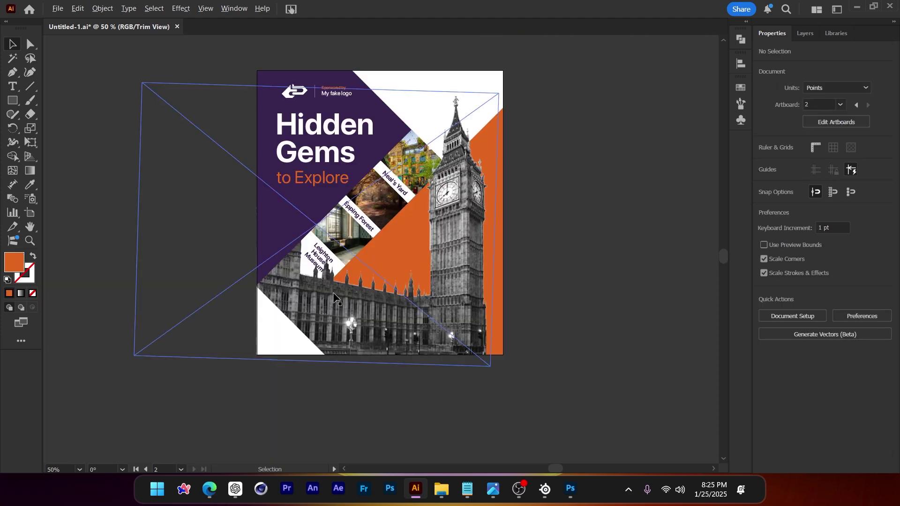
# Shift the Big Ben and Parliament image group to the right
pyautogui.scroll(5, 304, 237)
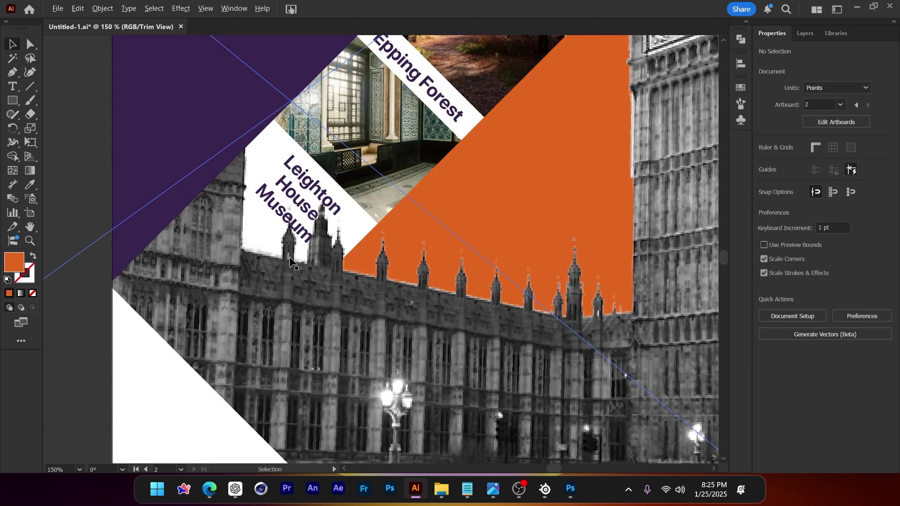
pyautogui.scroll(-3, 291, 211)
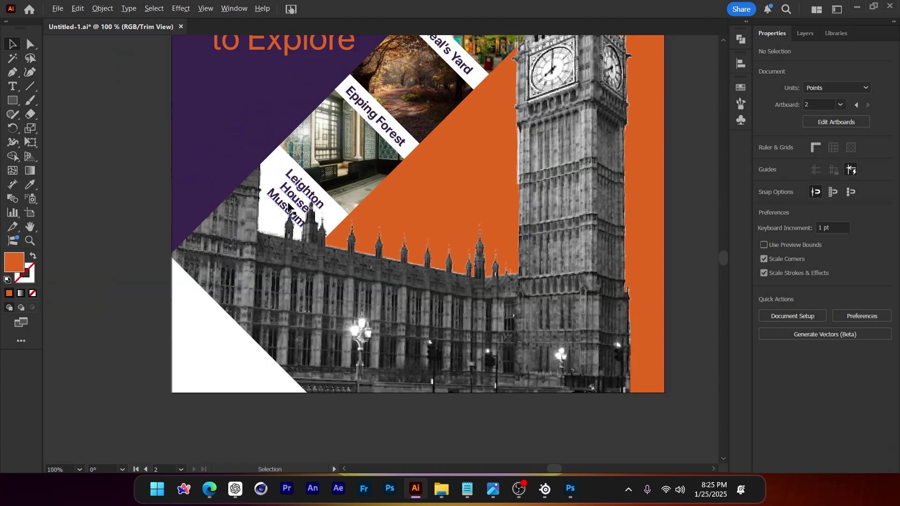
pyautogui.scroll(-2, 355, 310)
pyautogui.moveTo(366, 298); pyautogui.dragTo(384, 343)
pyautogui.click(473, 178)
pyautogui.click(587, 343)
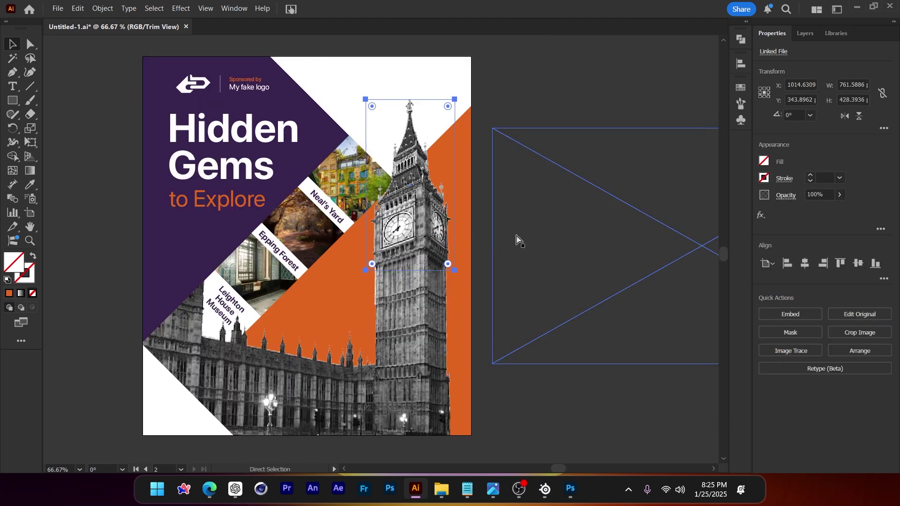
pyautogui.hotkey('ctrl', '=')
# Nudge the Big Ben image slightly higher to align the spire top
pyautogui.scroll(3, 415, 275)
pyautogui.moveTo(415, 272); pyautogui.dragTo(415, 257)
pyautogui.scroll(-1, 543, 108)
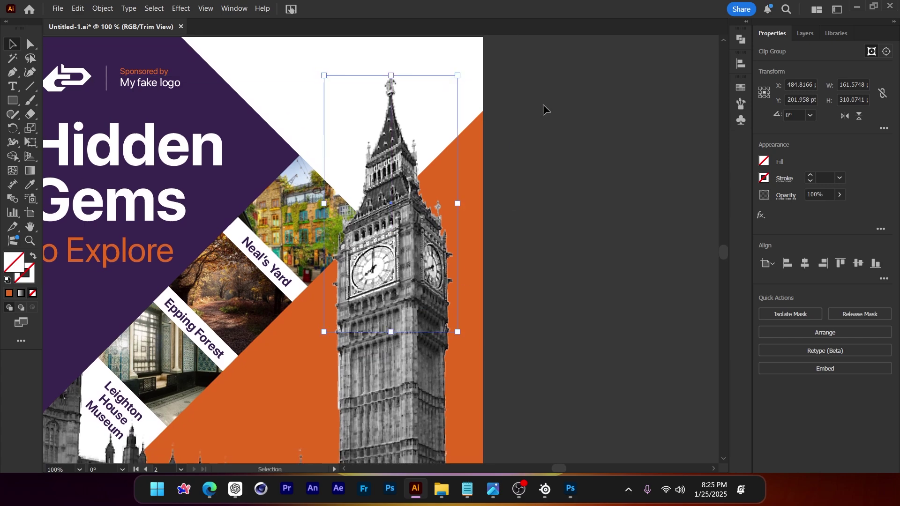
pyautogui.click(504, 216)
pyautogui.scroll(4, 399, 356)
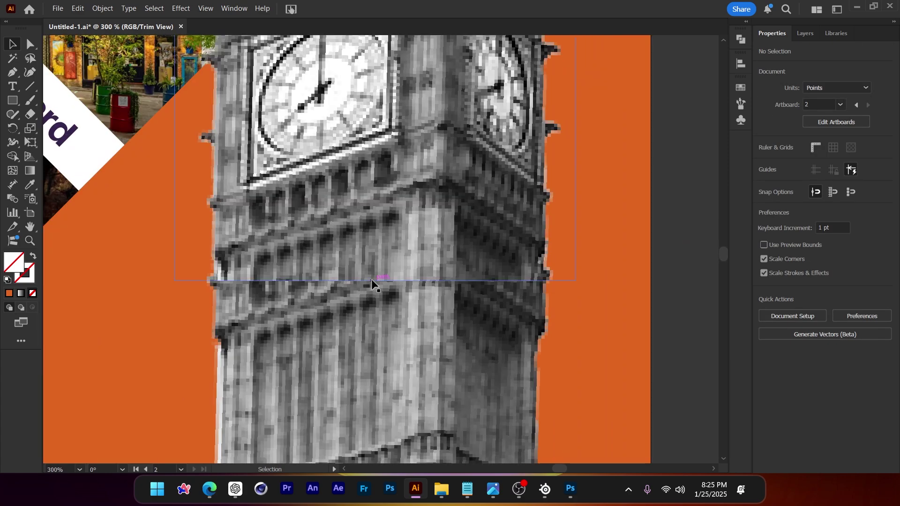
pyautogui.scroll(-3, 429, 272)
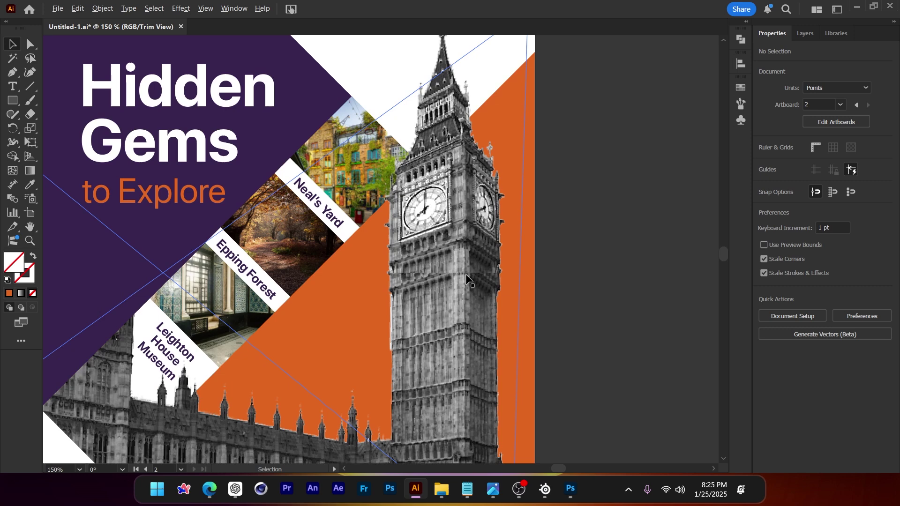
pyautogui.scroll(-2, 450, 271)
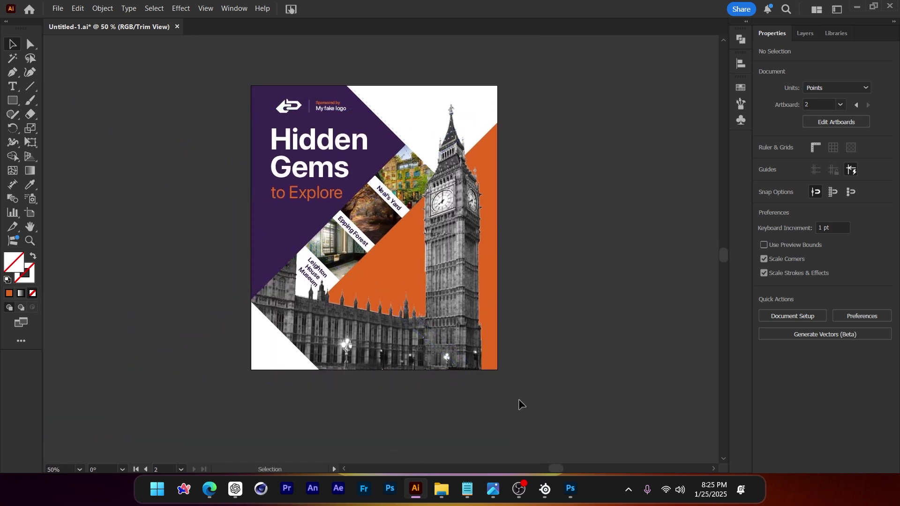
pyautogui.scroll(2, 448, 112)
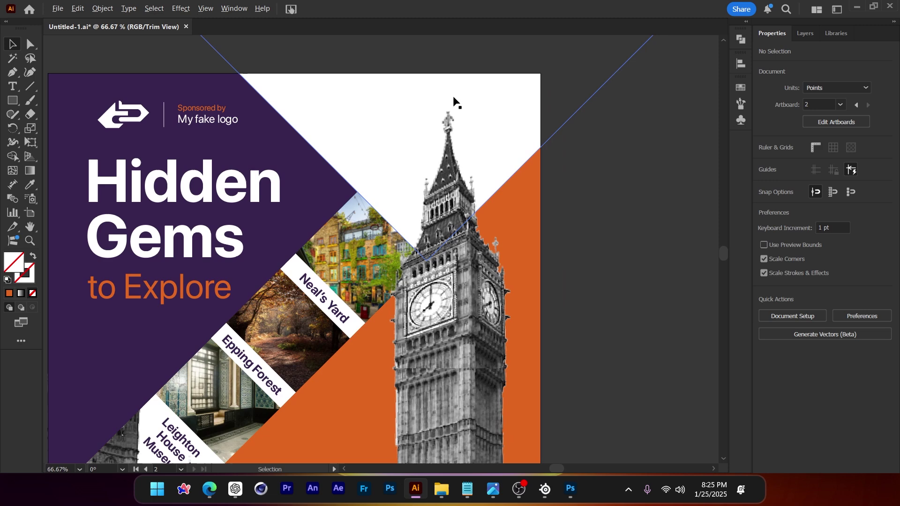
pyautogui.moveTo(448, 128); pyautogui.dragTo(447, 113)
# Alt-drag a copy of 'to Explore' below the poster and retype it as the contact e-mail
pyautogui.scroll(-1, 446, 111)
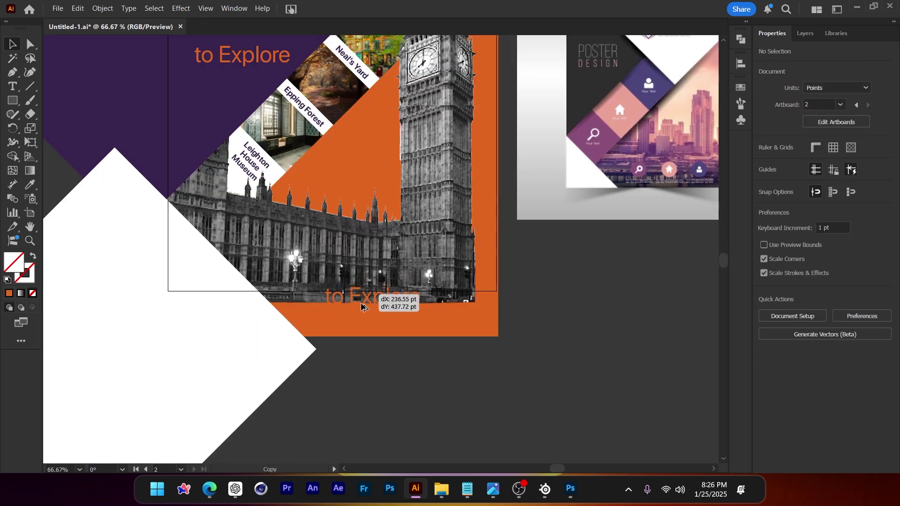
pyautogui.moveTo(368, 290); pyautogui.dragTo(407, 379)
pyautogui.doubleClick(407, 379)
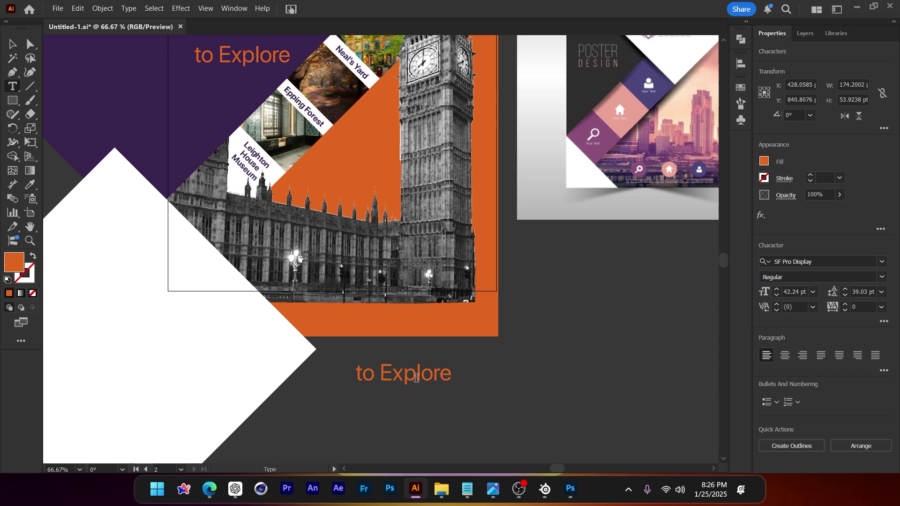
pyautogui.scroll(1, 398, 380)
pyautogui.hotkey('ctrl', 'a')
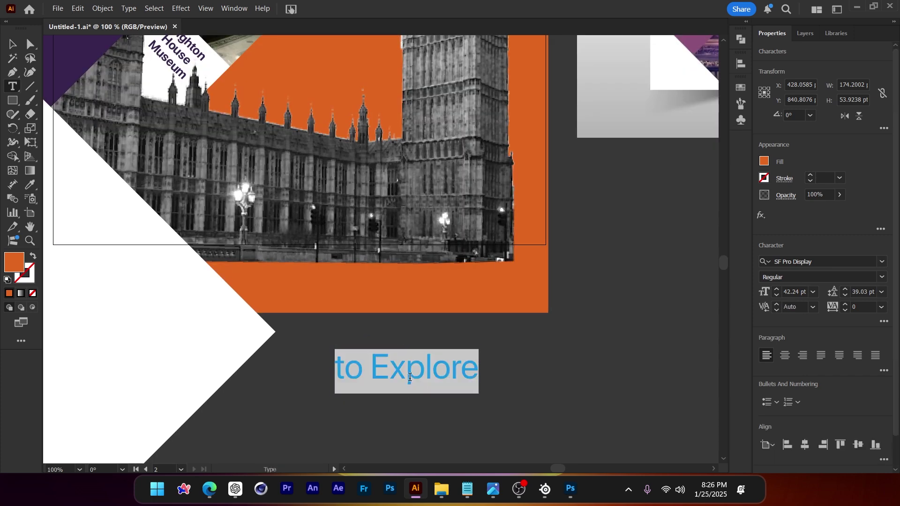
pyautogui.write('yourfakeemail@gmail.com')
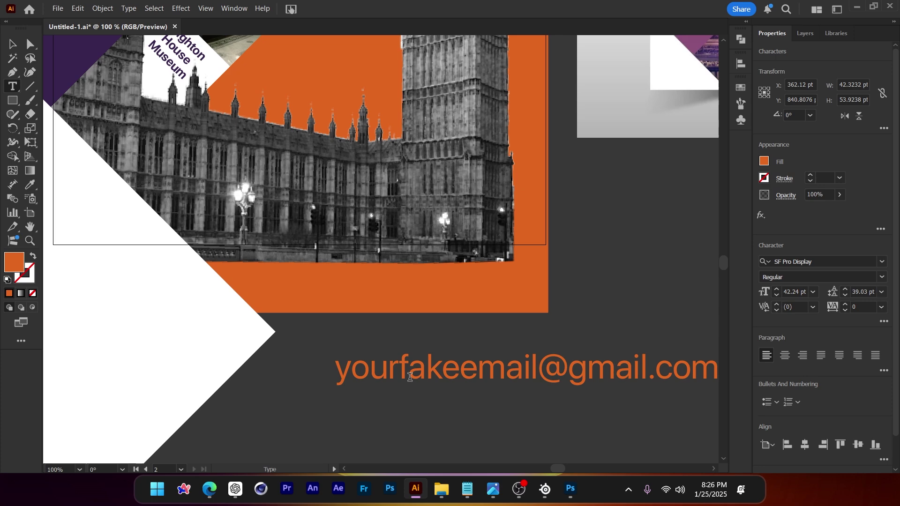
# Replace a duplicate line's text with the contact phone number
pyautogui.tripleClick(378, 221)
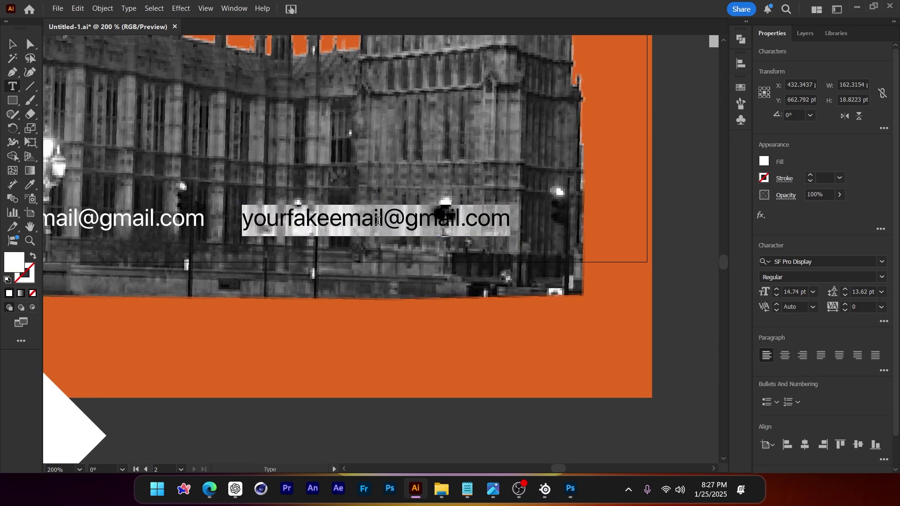
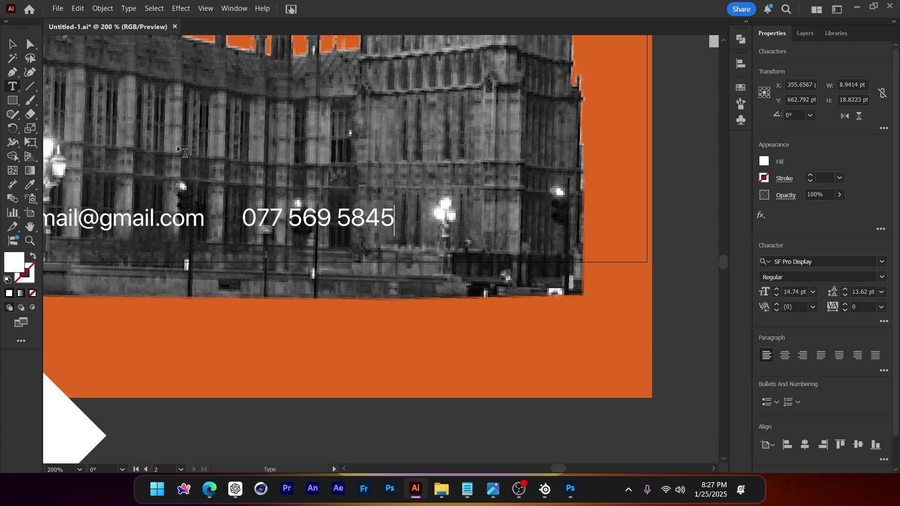
pyautogui.click(17, 48)
pyautogui.hotkey('ctrl', '-')
pyautogui.hotkey('ctrl', '-')
pyautogui.click(432, 392)
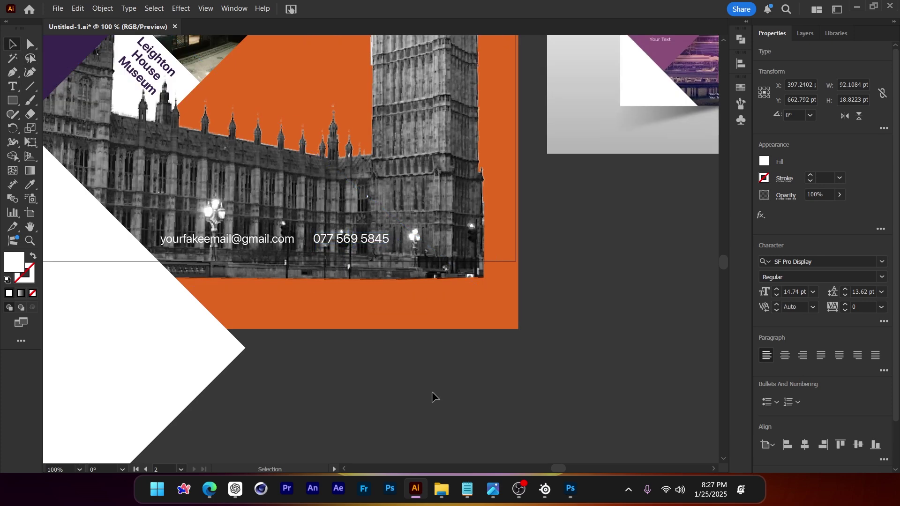
# Slide the phone number right to space it away from the e-mail
pyautogui.scroll(1, 432, 392)
pyautogui.hotkey('ctrl', '+')
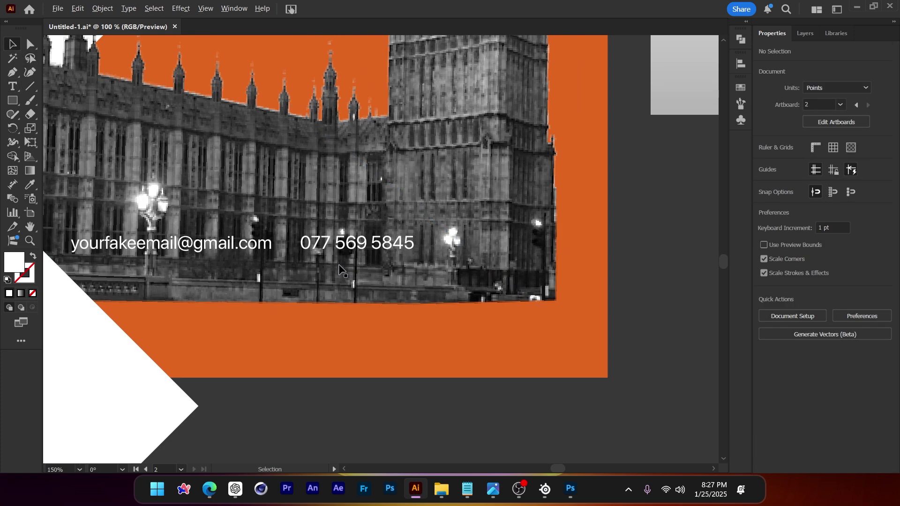
pyautogui.moveTo(371, 253); pyautogui.dragTo(399, 254)
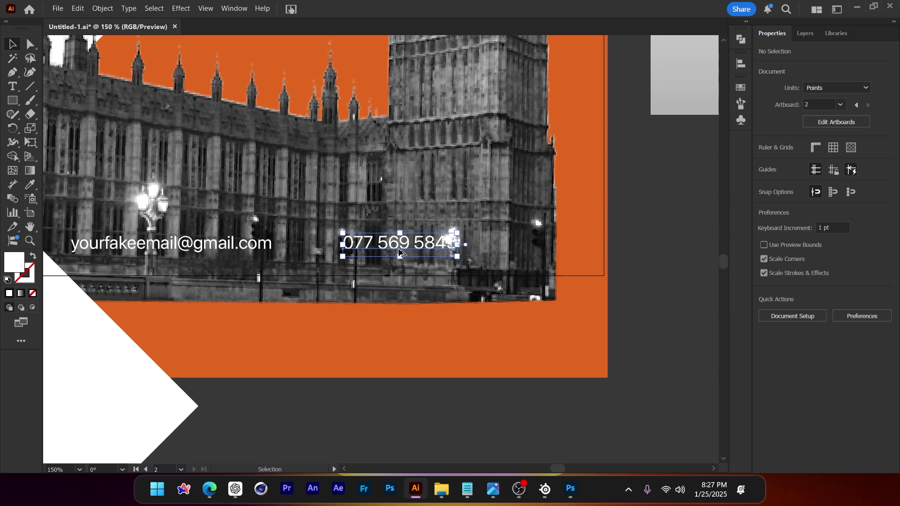
pyautogui.hotkey('ctrl', '-')
pyautogui.click(419, 366)
pyautogui.scroll(1, 413, 347)
pyautogui.hscroll(-2, 412, 347)
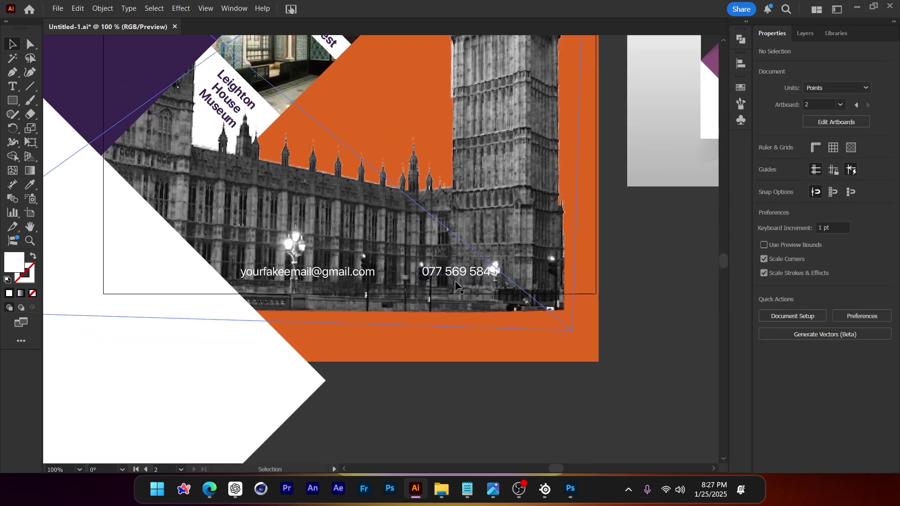
# Search the web for 'flat icon' in Edge and open the Flaticon website
pyautogui.click(211, 491)
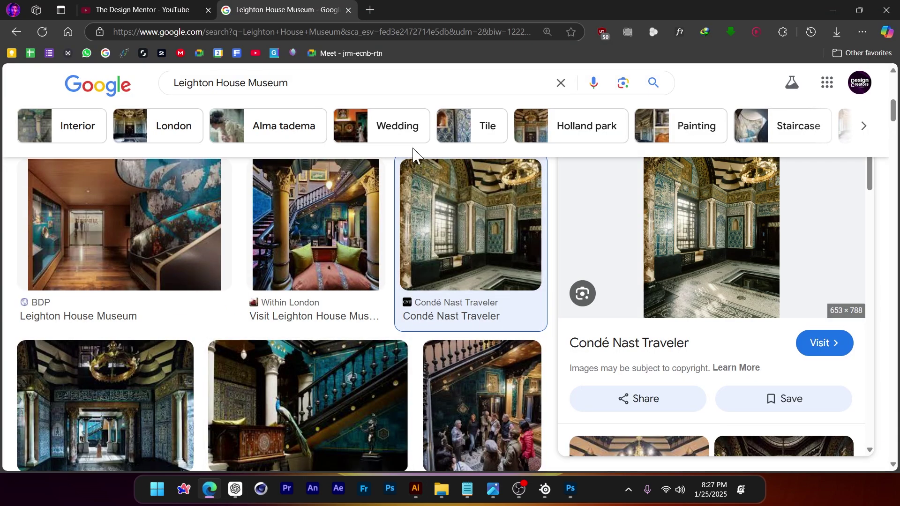
pyautogui.click(368, 10)
pyautogui.write('flat icon')
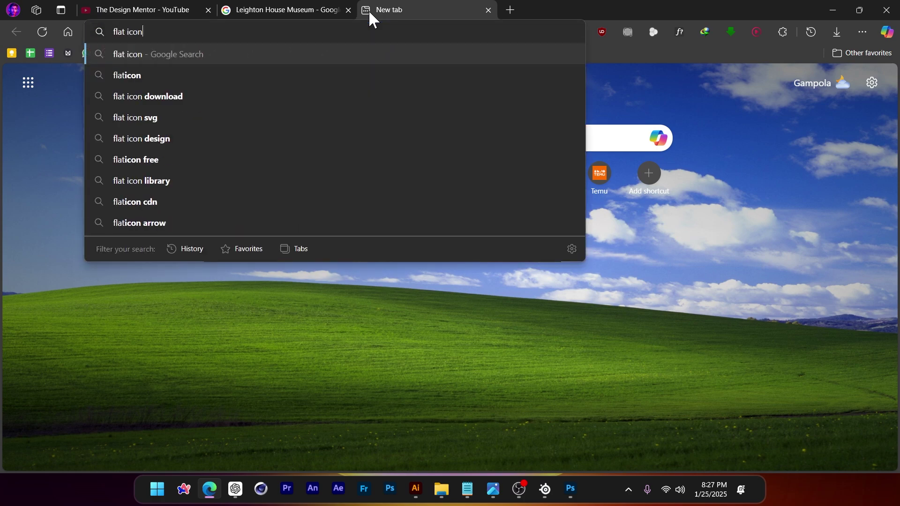
pyautogui.press('Return')
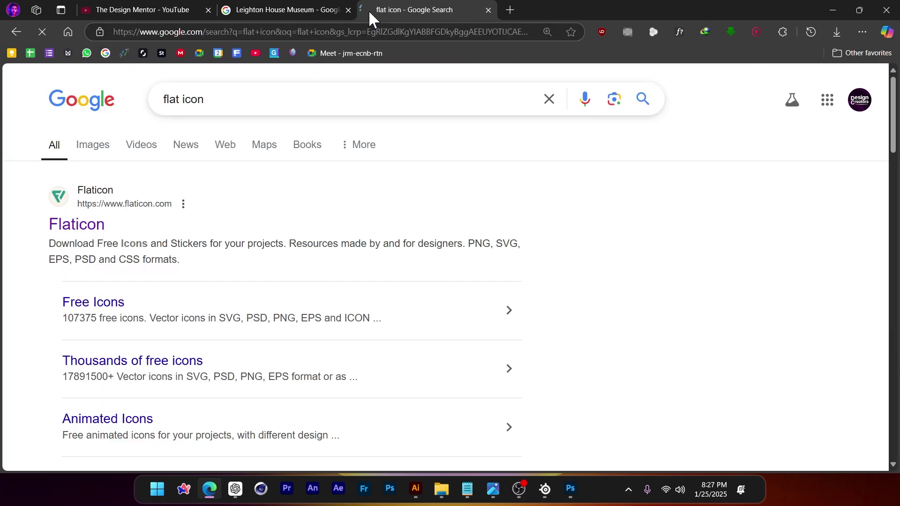
pyautogui.click(95, 226)
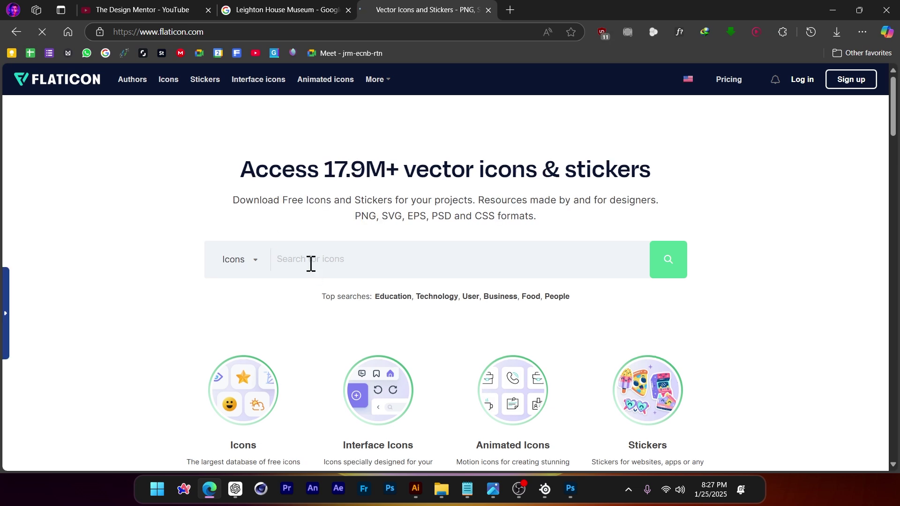
# Search Flaticon for call icons and download the black call icon as a free PNG
pyautogui.write('call')
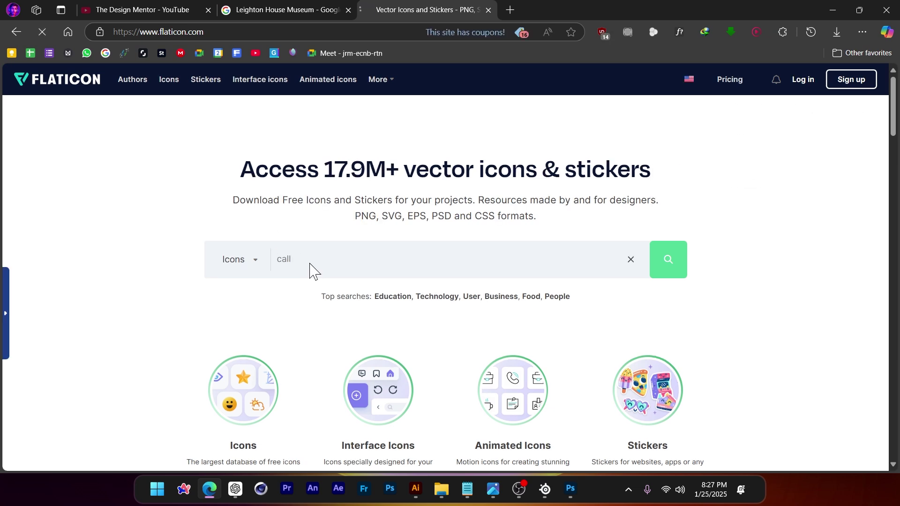
pyautogui.press('Return')
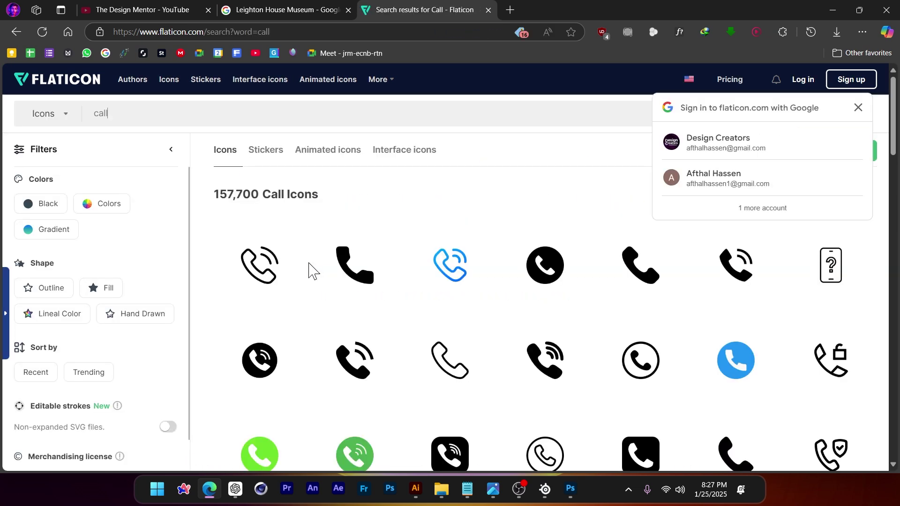
pyautogui.click(353, 273)
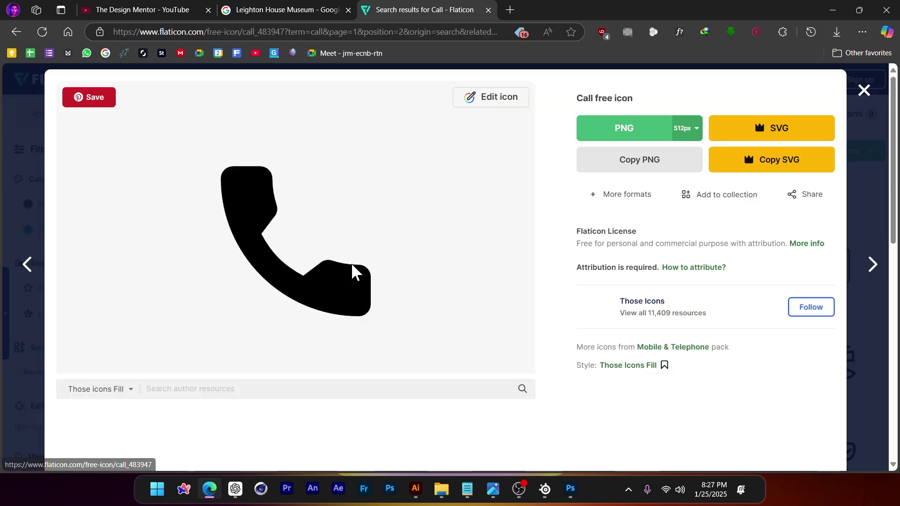
pyautogui.click(618, 135)
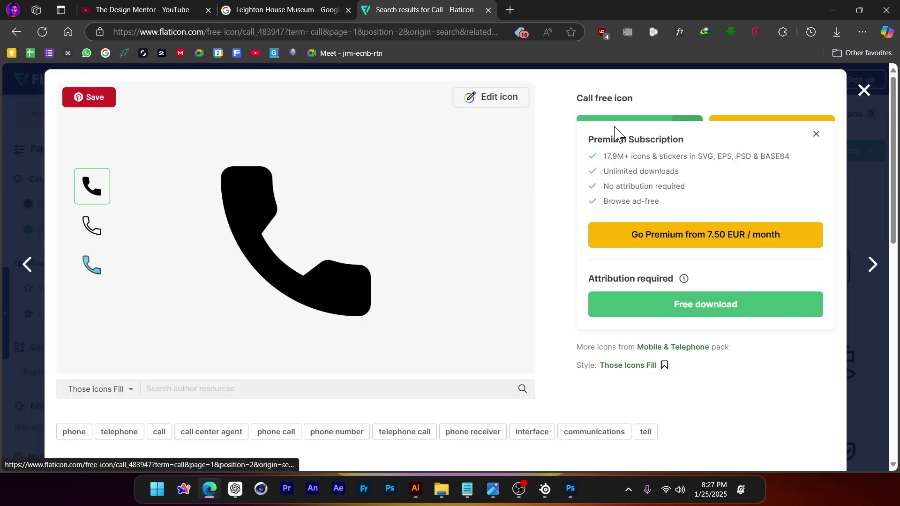
pyautogui.click(697, 309)
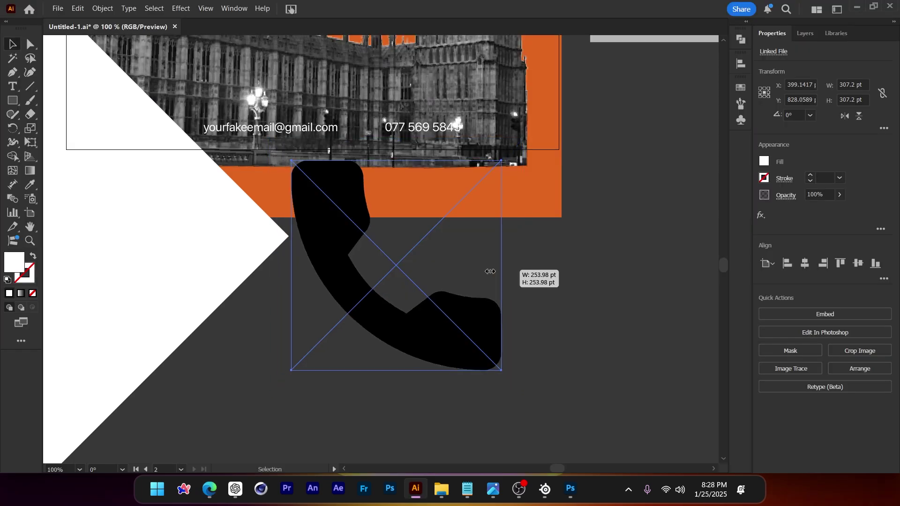
# Shrink the placed call icon and image-trace it into vector shapes
pyautogui.moveTo(478, 261); pyautogui.dragTo(418, 341)
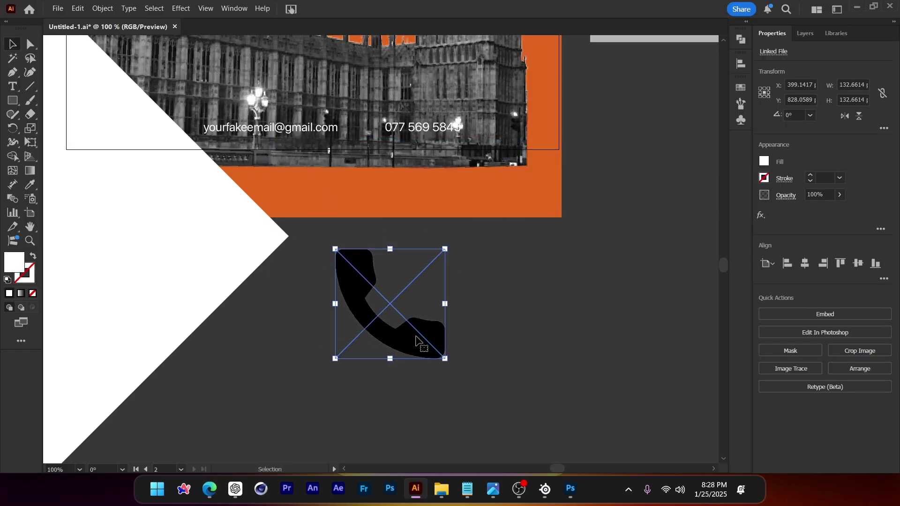
pyautogui.scroll(1, 416, 338)
pyautogui.scroll(-1, 378, 308)
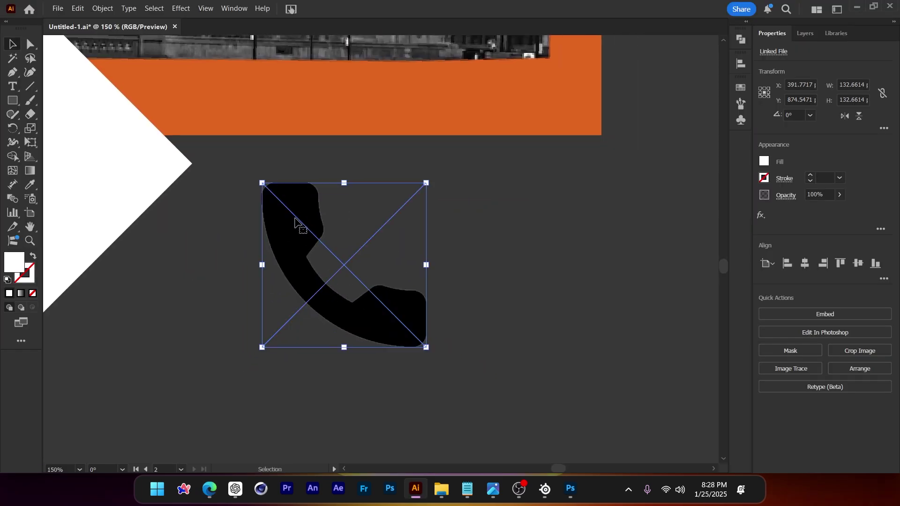
pyautogui.click(99, 10)
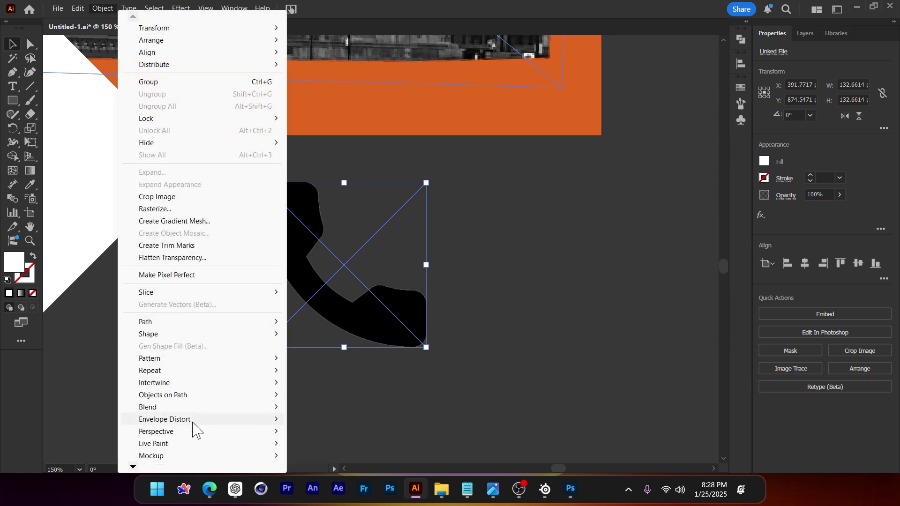
pyautogui.moveTo(133, 467)
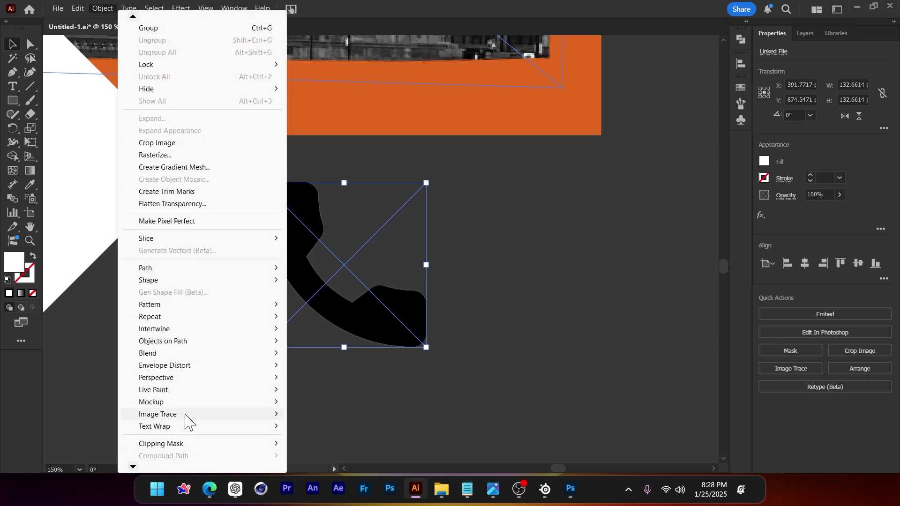
pyautogui.moveTo(187, 472)
pyautogui.click(341, 481)
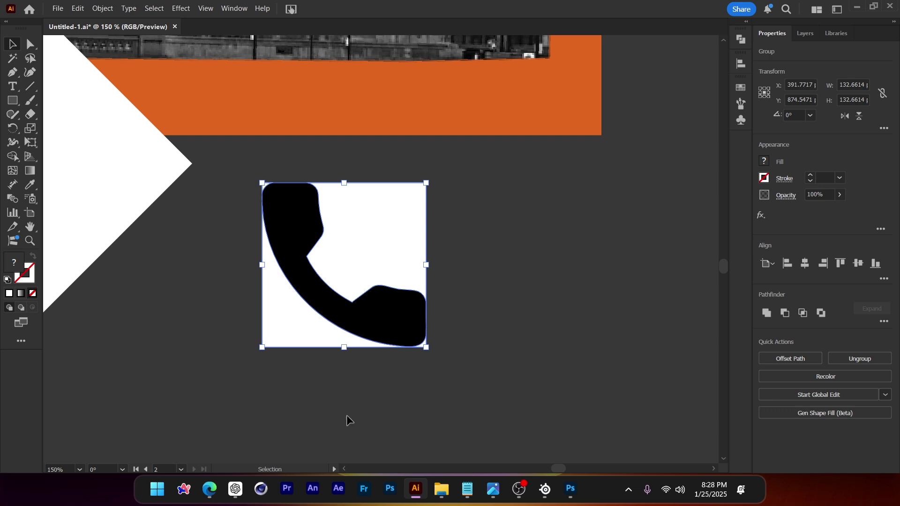
# Ungroup the traced phone and delete its white backing shape
pyautogui.moveTo(325, 264); pyautogui.dragTo(337, 259)
pyautogui.rightClick(351, 235)
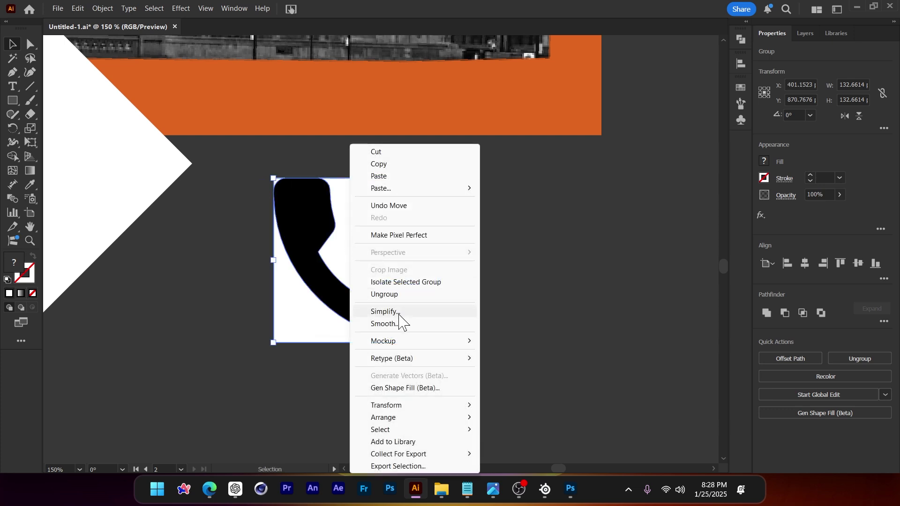
pyautogui.click(374, 233)
pyautogui.rightClick(374, 234)
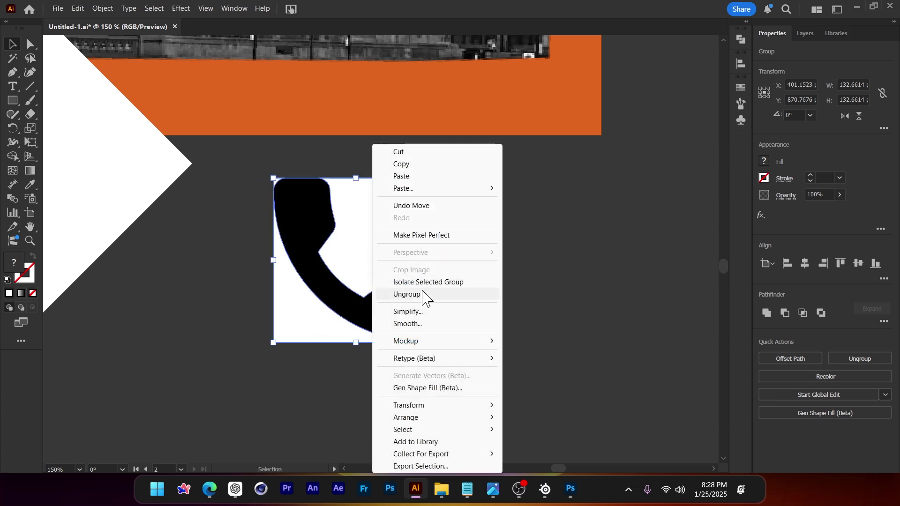
pyautogui.click(407, 294)
pyautogui.click(398, 259)
pyautogui.press('Delete')
# Scale the phone icon to about 19 pt wide and place it beside the phone number
pyautogui.moveTo(328, 220); pyautogui.dragTo(378, 197)
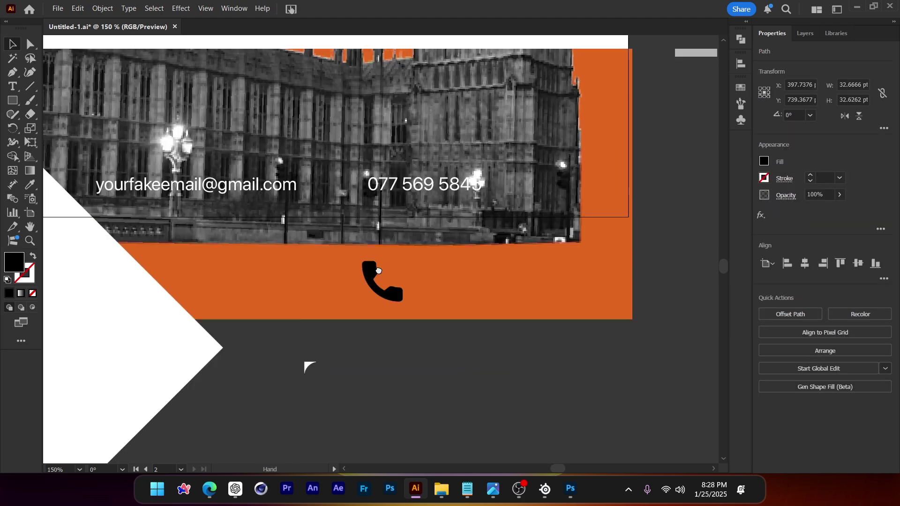
pyautogui.moveTo(379, 285); pyautogui.dragTo(352, 202)
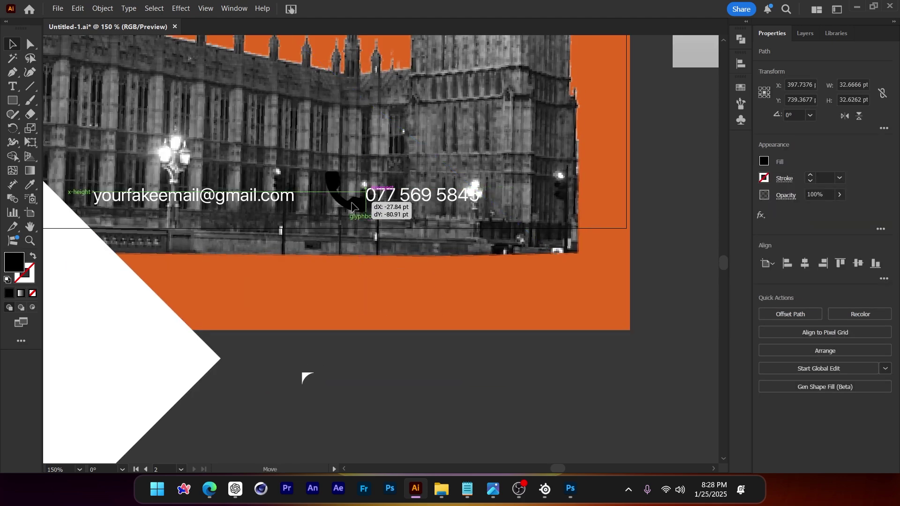
pyautogui.scroll(2, 344, 188)
pyautogui.moveTo(349, 151); pyautogui.dragTo(348, 174)
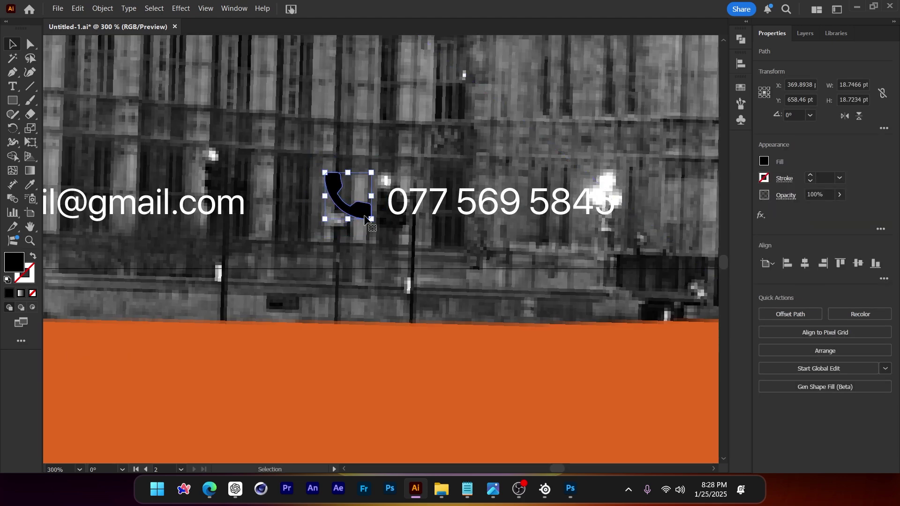
pyautogui.moveTo(361, 221); pyautogui.dragTo(358, 219)
# Try the orange band's colour on the phone, undo it, and open the fill colour choices
pyautogui.press('i')
pyautogui.click(411, 368)
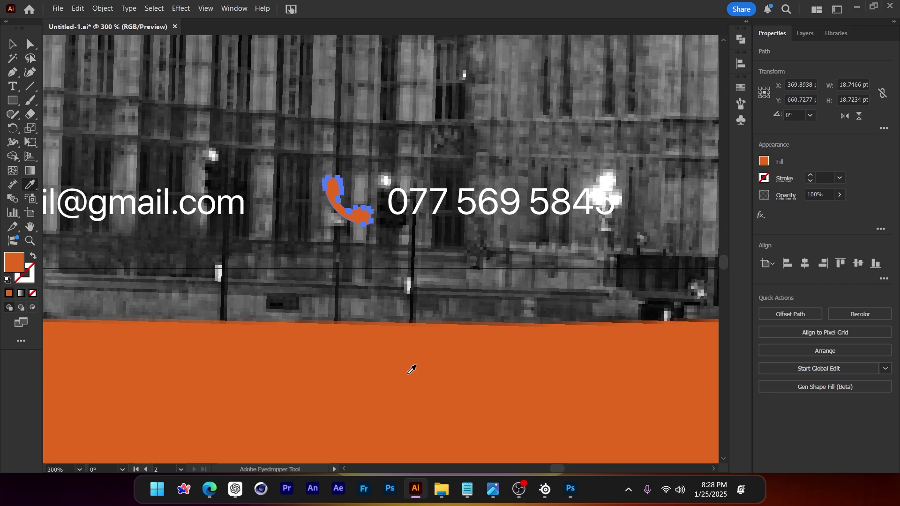
pyautogui.hotkey('ctrl', 'z')
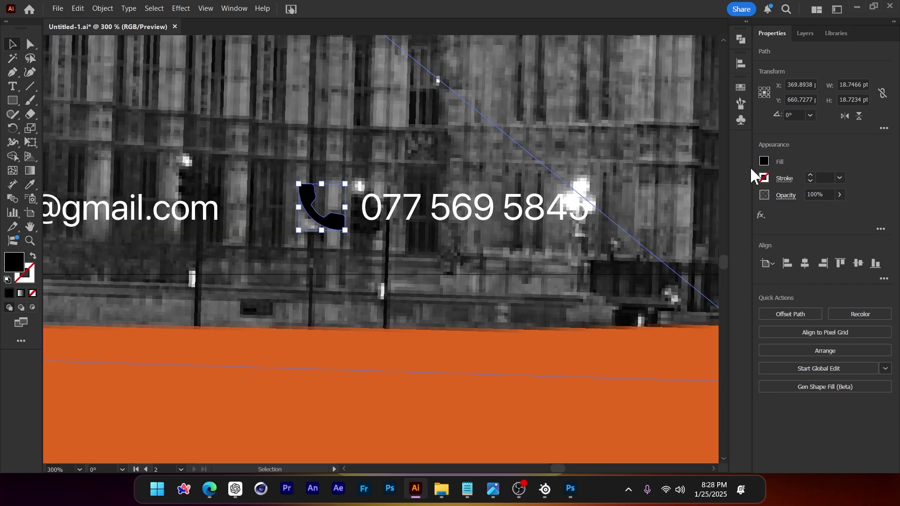
pyautogui.click(764, 161)
# Draw a rectangle on the empty canvas beside the poster
pyautogui.hotkey('ctrl', 'shift', 'a')
pyautogui.hotkey('ctrl', '-')
pyautogui.hotkey('ctrl', '-')
pyautogui.hotkey('ctrl', '-')
pyautogui.hotkey('ctrl', '-')
pyautogui.press('m')
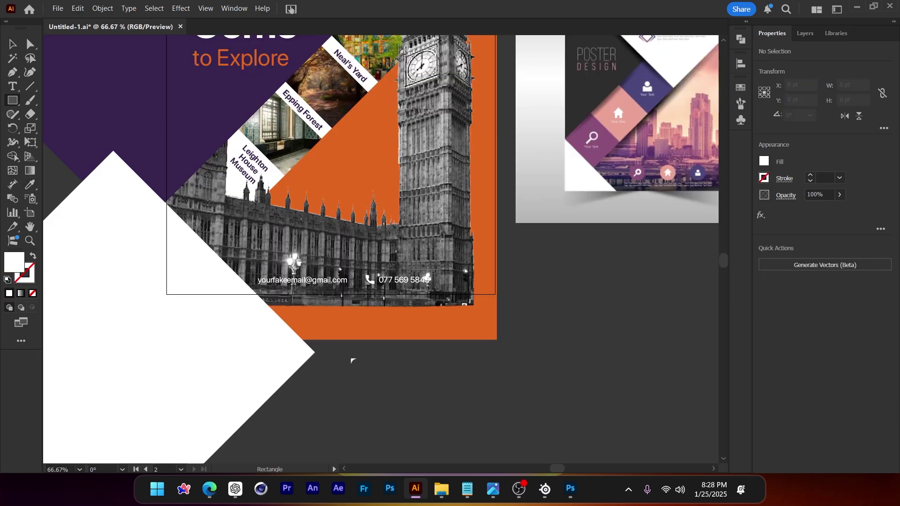
pyautogui.moveTo(445, 434); pyautogui.dragTo(319, 371)
pyautogui.moveTo(320, 371); pyautogui.dragTo(618, 227)
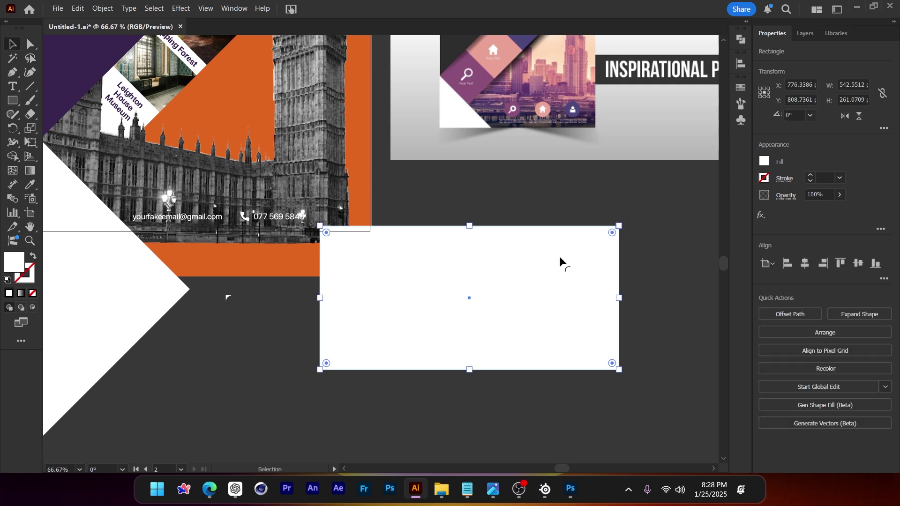
pyautogui.press('v')
pyautogui.moveTo(563, 261); pyautogui.dragTo(567, 276)
# Fill the rectangle with a vertical black-to-transparent gradient and move it onto the poster
pyautogui.press('g')
pyautogui.moveTo(467, 388); pyautogui.dragTo(478, 250)
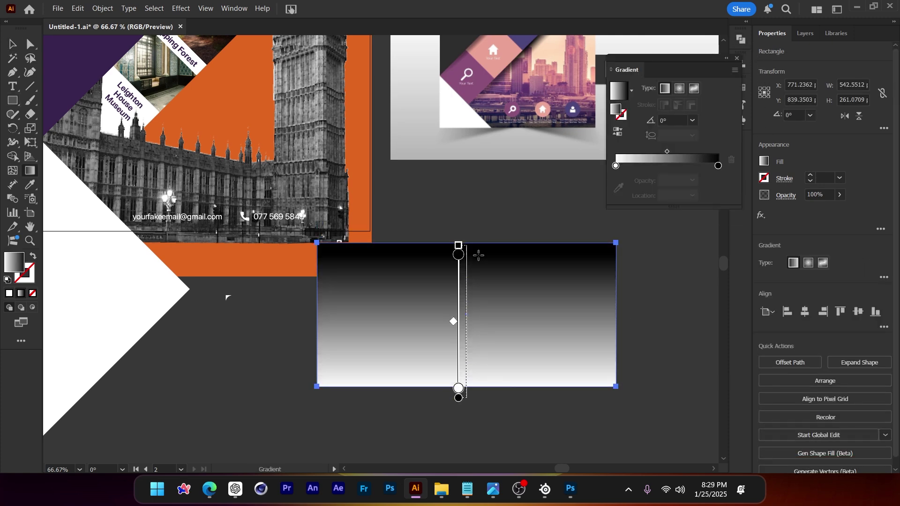
pyautogui.click(718, 166)
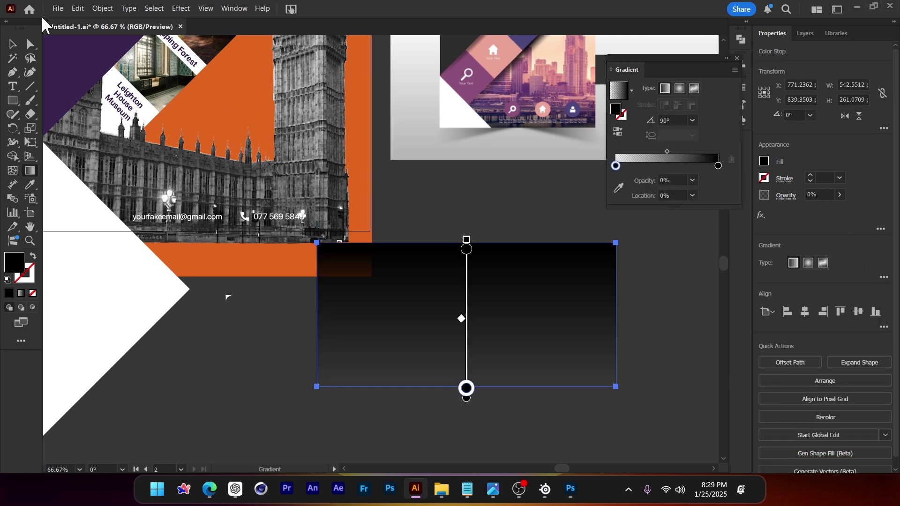
pyautogui.press('v')
pyautogui.moveTo(514, 316); pyautogui.dragTo(456, 119)
# Lower the gradient rectangle's opacity
pyautogui.hotkey('ctrl', 'shift', 'a')
pyautogui.moveTo(457, 265); pyautogui.dragTo(489, 211)
pyautogui.scroll(4, 489, 211)
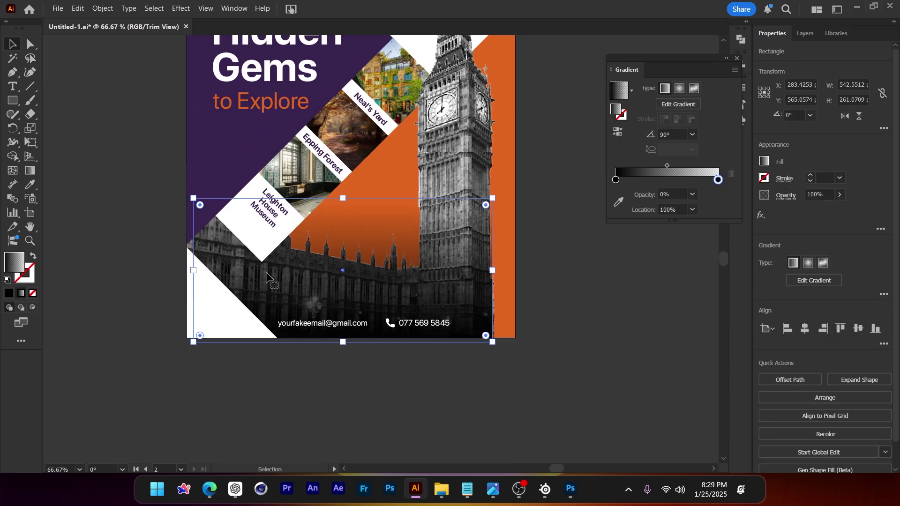
pyautogui.click(840, 194)
pyautogui.moveTo(835, 207); pyautogui.dragTo(786, 207)
# Copy the gradient rectangle higher up and rotate the copy to follow the diagonal edge
pyautogui.hotkey('ctrl', 'shift', 'a')
pyautogui.scroll(2, 502, 344)
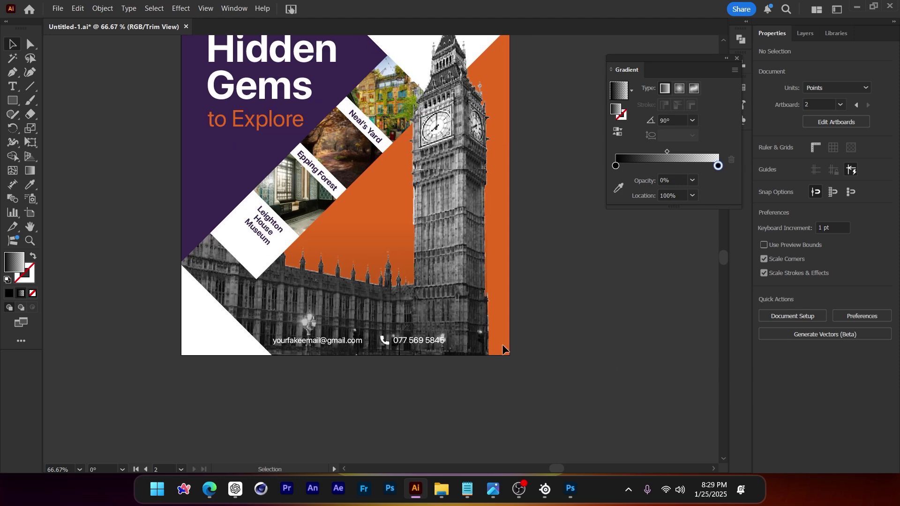
pyautogui.click(476, 309)
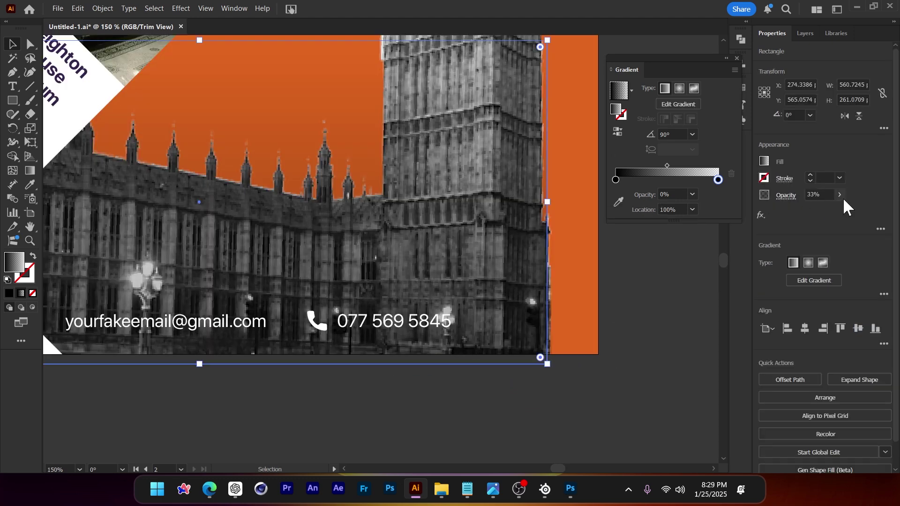
pyautogui.click(544, 406)
pyautogui.scroll(-3, 544, 406)
pyautogui.click(526, 373)
pyautogui.hotkey('ctrl', '+')
pyautogui.moveTo(527, 373); pyautogui.dragTo(451, 221)
pyautogui.scroll(2, 450, 220)
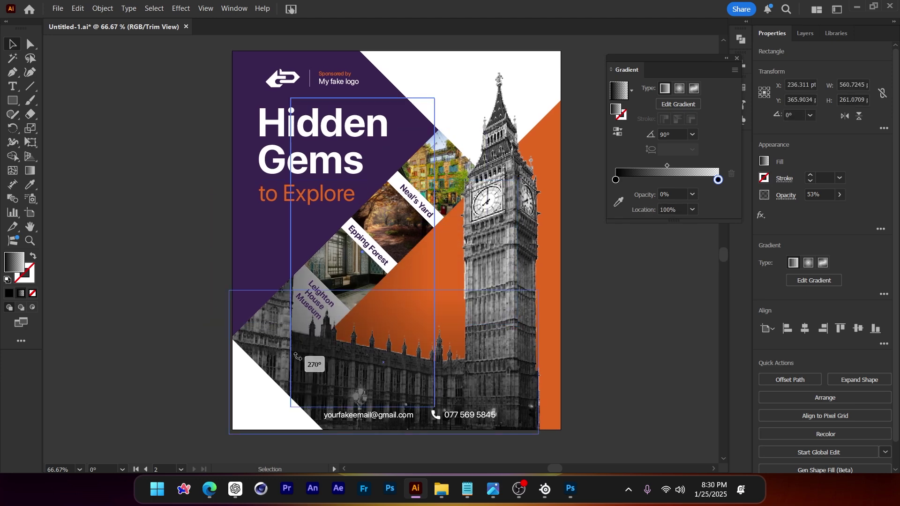
pyautogui.moveTo(385, 192); pyautogui.dragTo(395, 231)
# Narrow the rotated gradient strip and fade it to 19% opacity
pyautogui.click(838, 210)
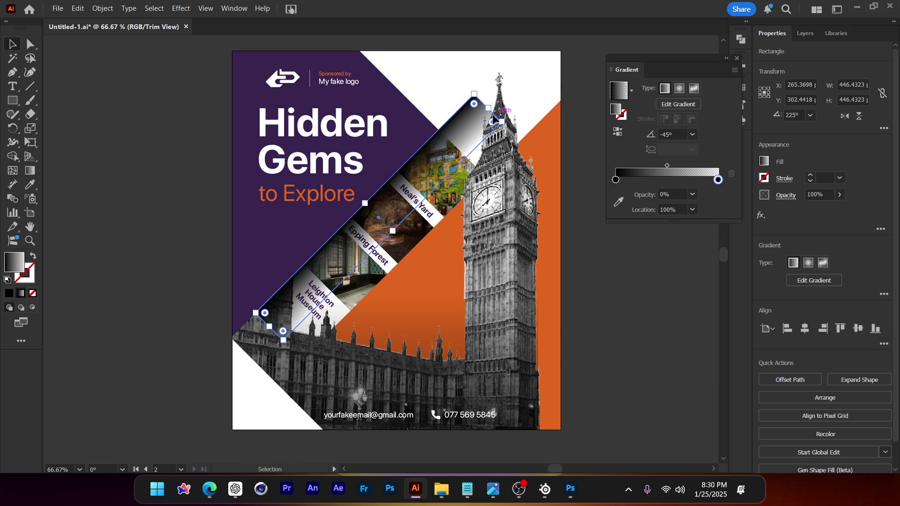
pyautogui.moveTo(489, 109); pyautogui.dragTo(452, 143)
pyautogui.click(589, 364)
pyautogui.scroll(-1, 589, 364)
pyautogui.scroll(1, 420, 308)
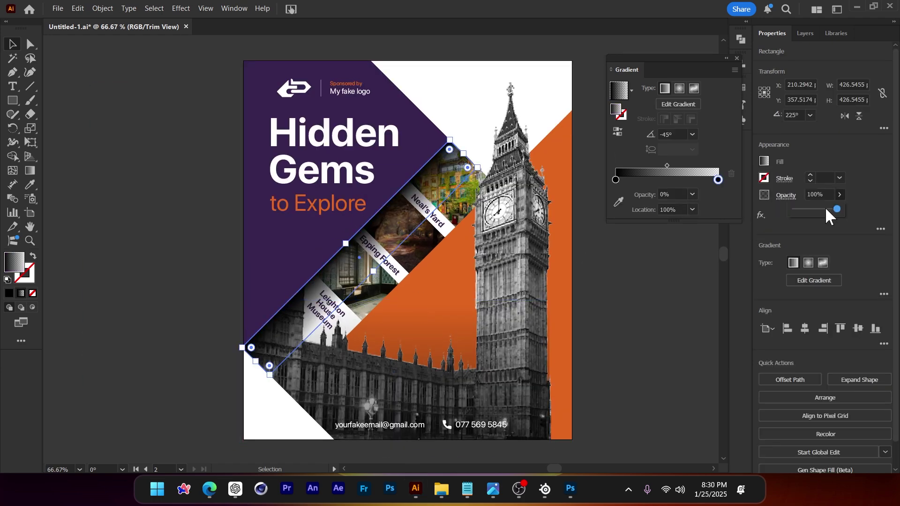
pyautogui.moveTo(827, 208); pyautogui.dragTo(773, 211)
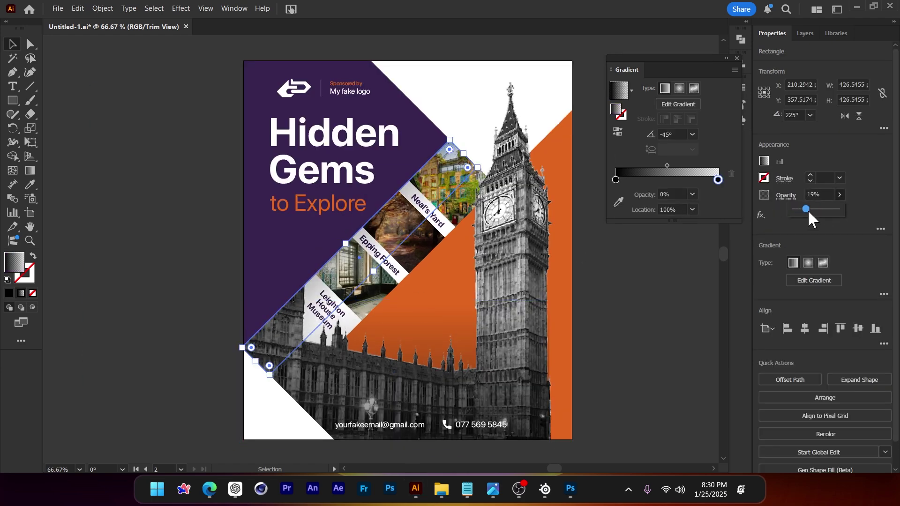
pyautogui.click(656, 291)
pyautogui.hotkey('ctrl', '-')
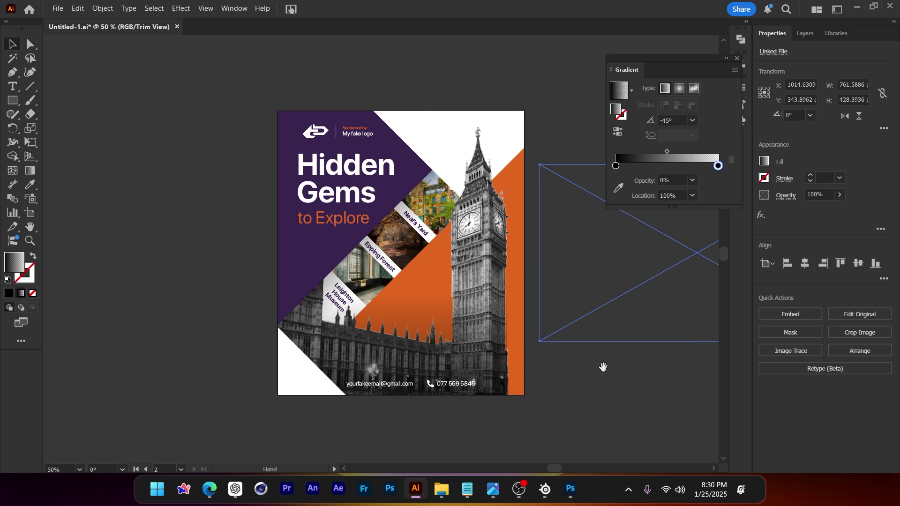
# Place a 28% opacity copy of the diagonal gradient strip along the orange panel's edge
pyautogui.moveTo(603, 367); pyautogui.dragTo(583, 347)
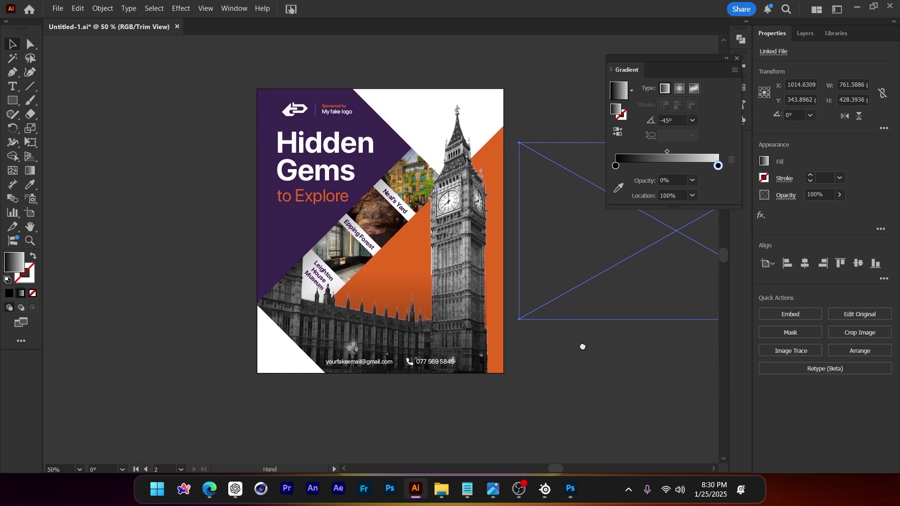
pyautogui.scroll(1, 372, 232)
pyautogui.moveTo(353, 219); pyautogui.dragTo(428, 229)
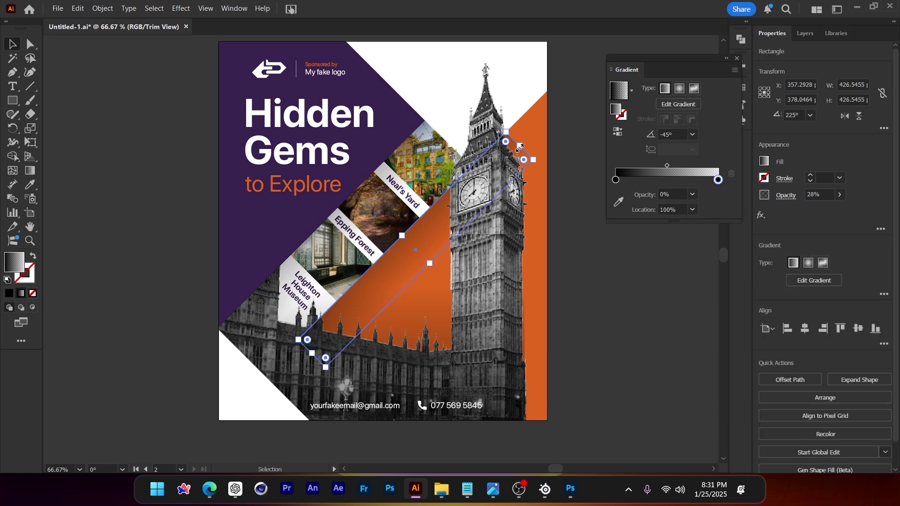
pyautogui.keyDown('shift'); pyautogui.click(540, 280); pyautogui.keyUp('shift')
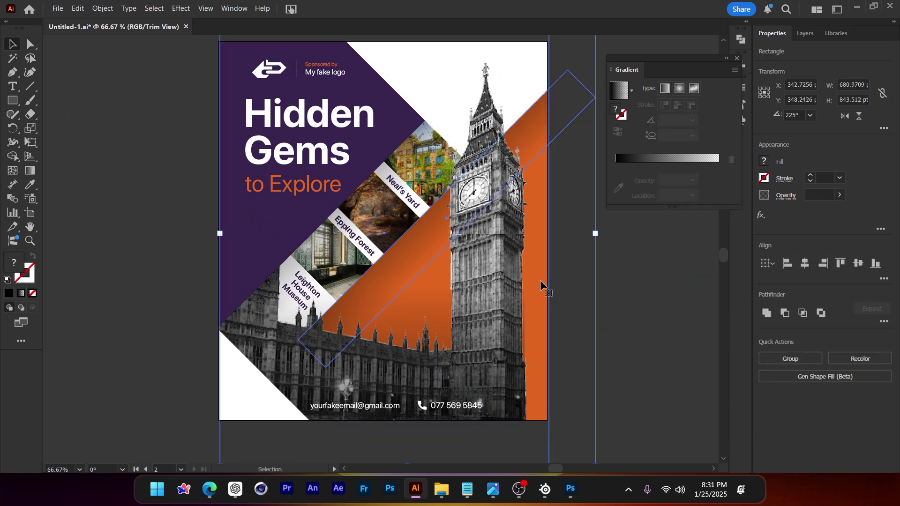
pyautogui.hotkey('ctrl', '-')
pyautogui.click(540, 341)
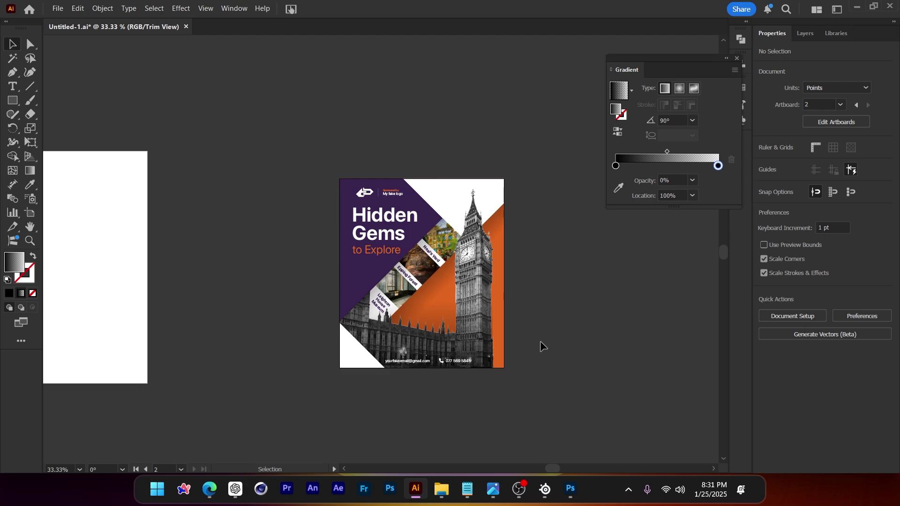
pyautogui.scroll(4, 478, 373)
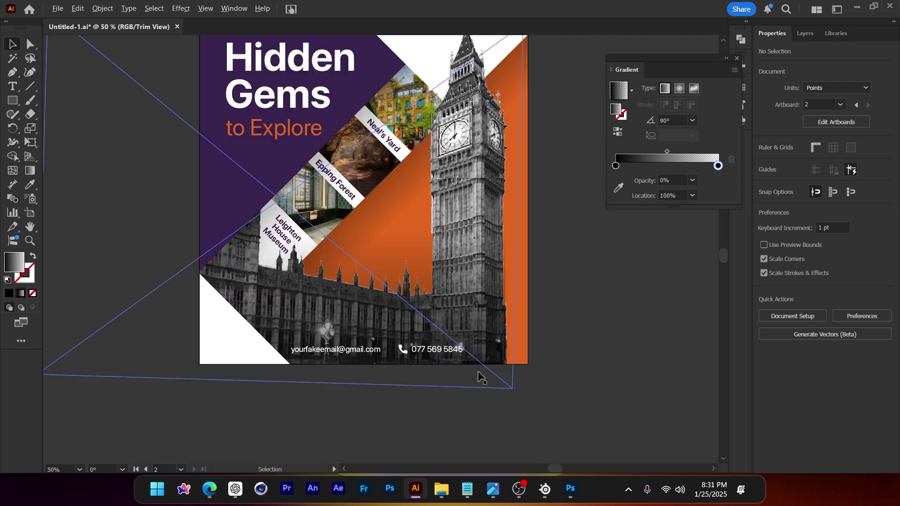
# Zoom into the Parliament cutout in Photoshop, then return to the Illustrator poster
pyautogui.click(571, 490)
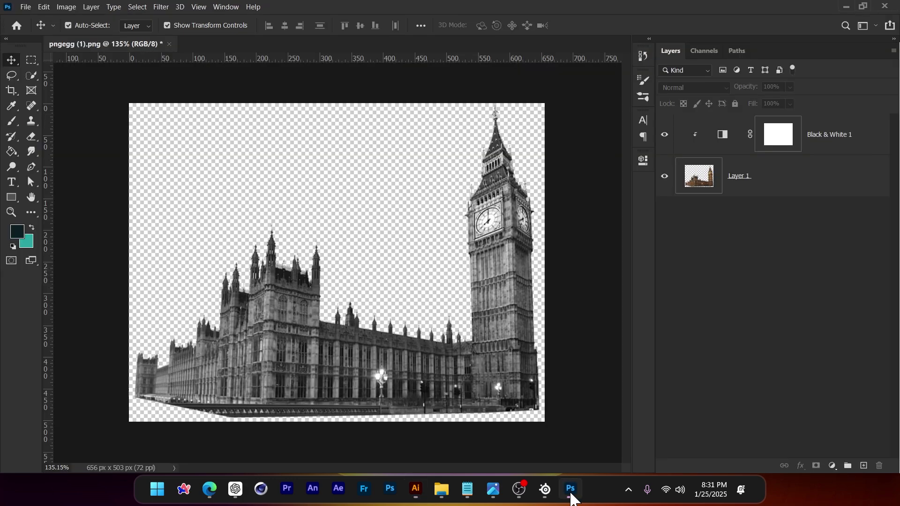
pyautogui.scroll(3, 515, 407)
pyautogui.scroll(2, 515, 407)
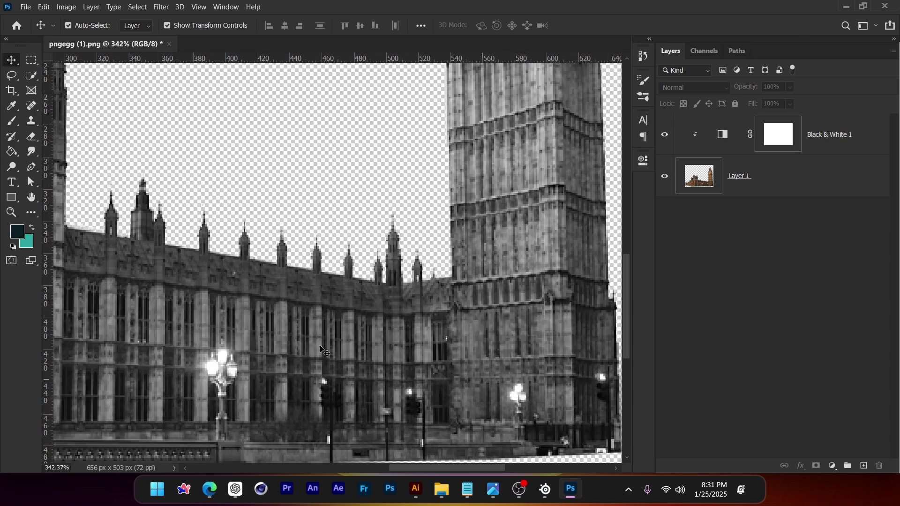
pyautogui.hotkey('alt', 'Tab')
pyautogui.scroll(4, 450, 323)
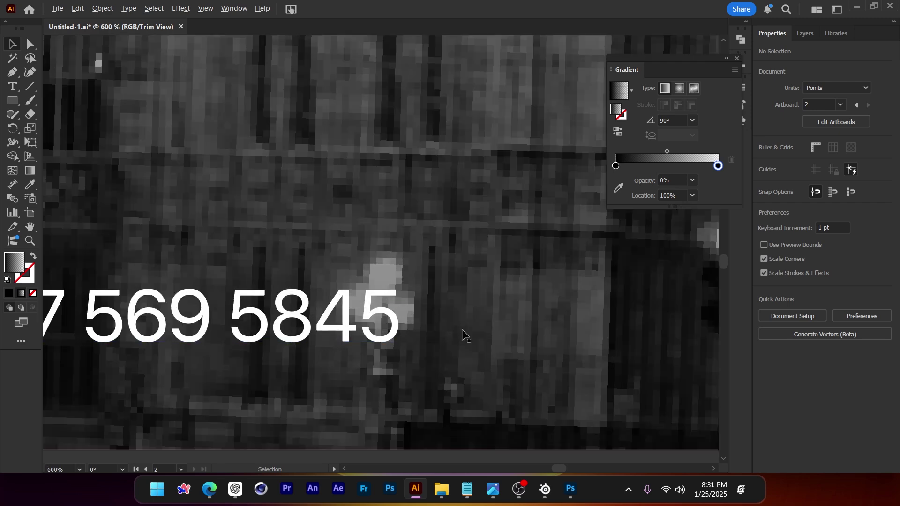
pyautogui.scroll(-10, 462, 334)
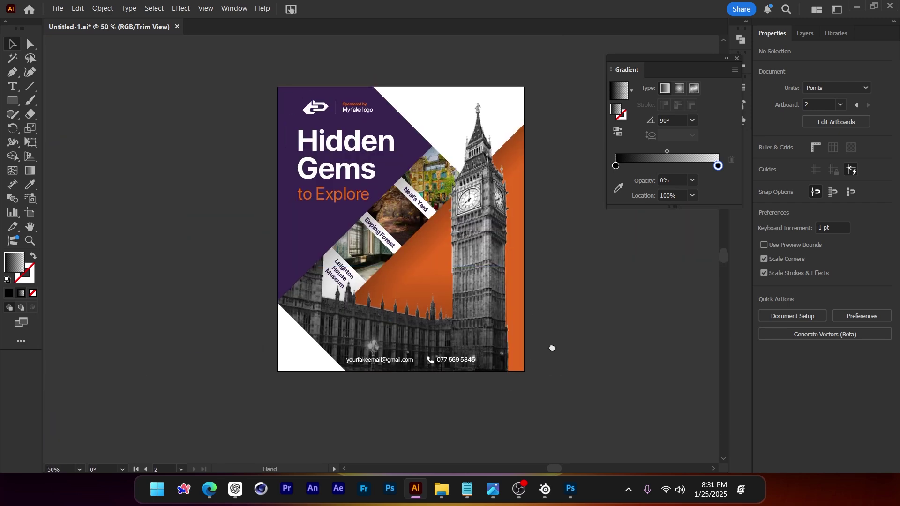
# Delete the Poster Design reference image from beside the poster
pyautogui.moveTo(552, 348); pyautogui.dragTo(552, 358)
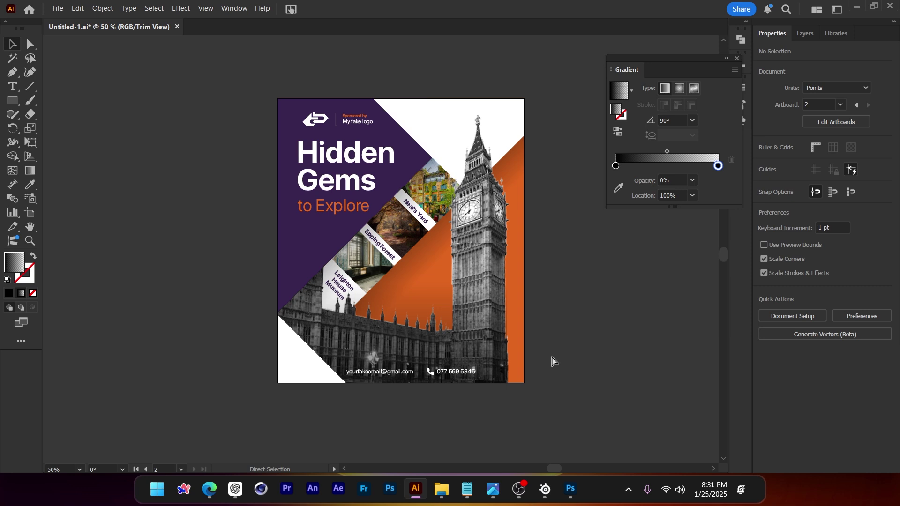
pyautogui.press('v')
pyautogui.hotkey('ctrl', '-')
pyautogui.hotkey('ctrl', '-')
pyautogui.moveTo(428, 300); pyautogui.dragTo(319, 132)
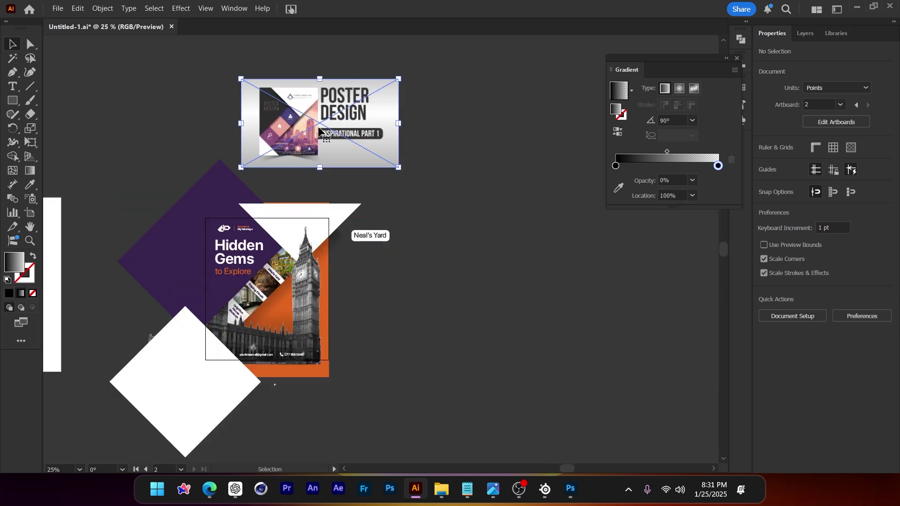
pyautogui.press('Delete')
pyautogui.moveTo(394, 181); pyautogui.dragTo(386, 161)
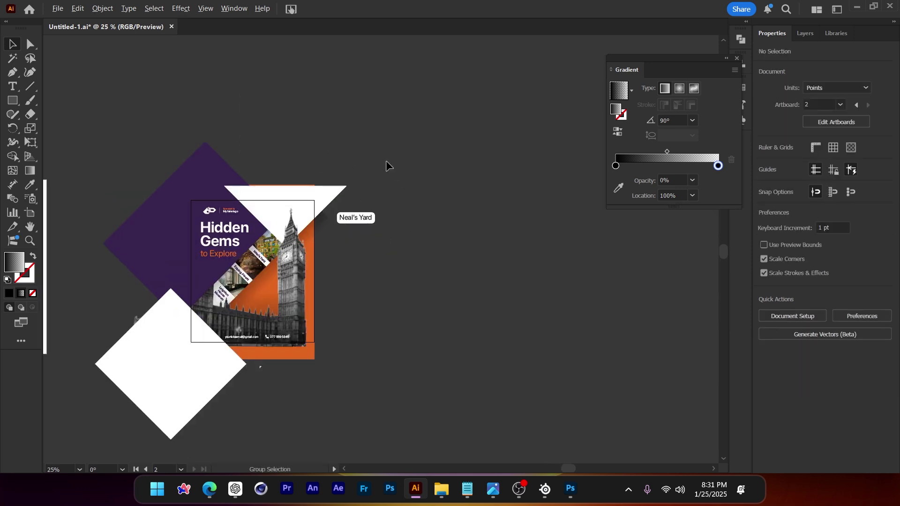
# Duplicate the poster artboard to the right as Artboard 4 copy
pyautogui.click(31, 212)
pyautogui.moveTo(239, 273); pyautogui.dragTo(498, 273)
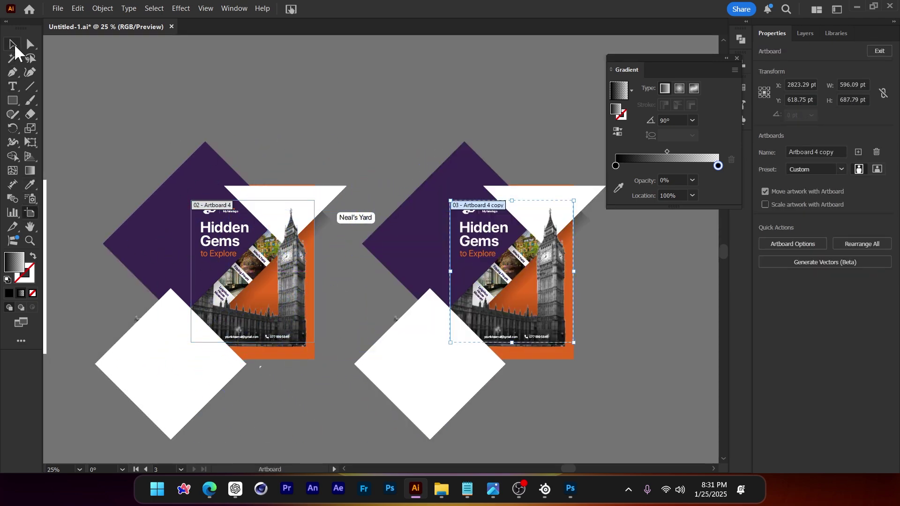
pyautogui.click(13, 45)
pyautogui.hotkey('ctrl', '0')
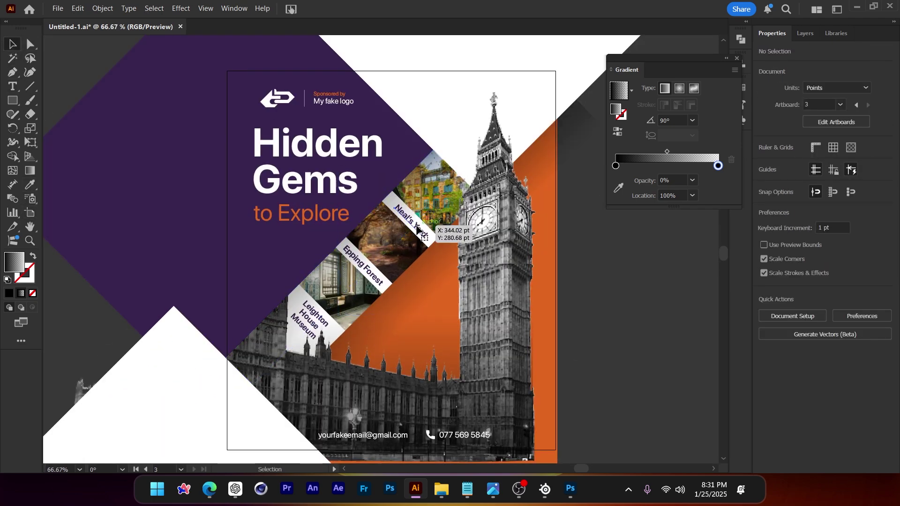
# Remove the diagonal labels and make the Neal's Yard pill text bold and narrower
pyautogui.click(416, 229)
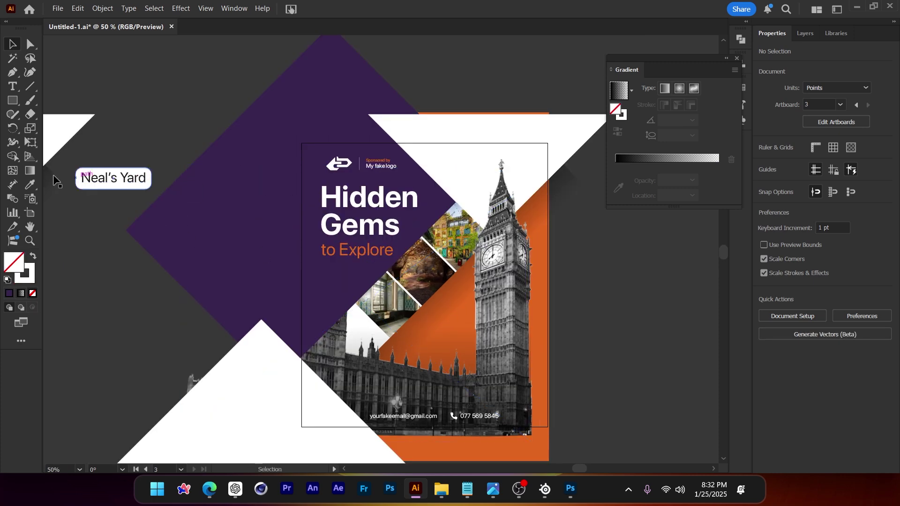
pyautogui.scroll(3, 53, 181)
pyautogui.scroll(2, 157, 171)
pyautogui.click(500, 201)
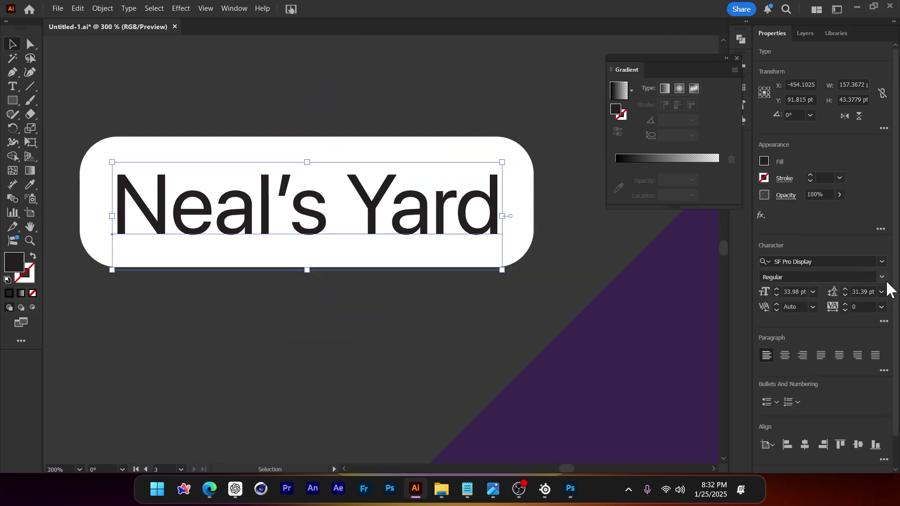
pyautogui.click(882, 277)
pyautogui.click(797, 364)
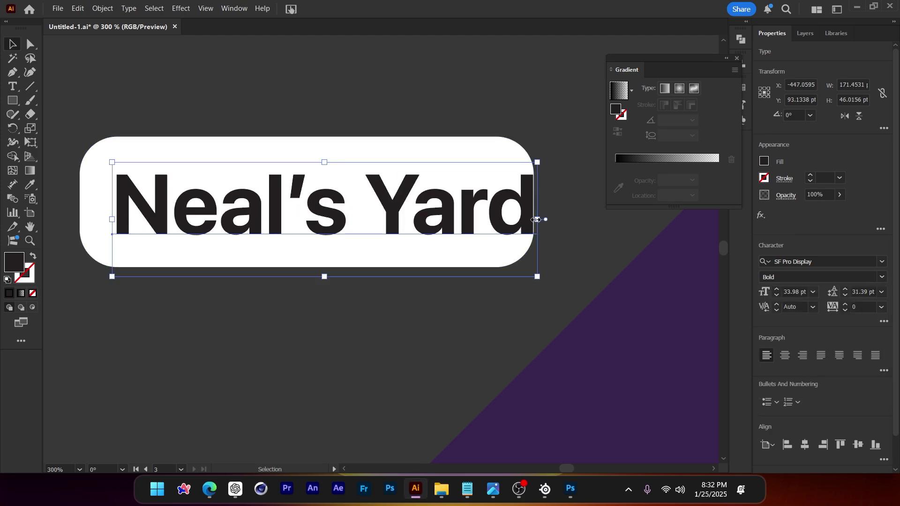
pyautogui.moveTo(537, 220); pyautogui.dragTo(498, 225)
# Move the Neal's Yard text and its rounded pill together onto the poster
pyautogui.keyDown('shift'); pyautogui.click(336, 151); pyautogui.keyUp('shift')
pyautogui.scroll(-3, 277, 183)
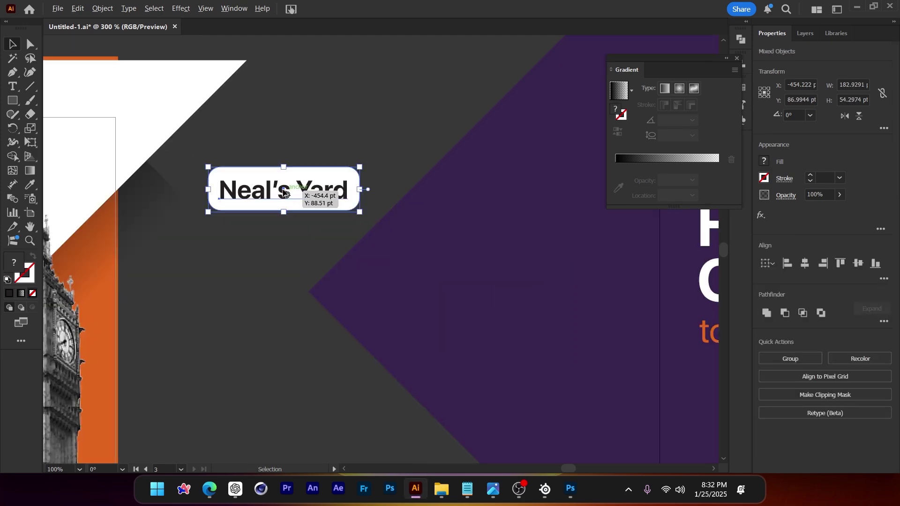
pyautogui.moveTo(284, 192); pyautogui.dragTo(453, 253)
pyautogui.scroll(-1, 296, 187)
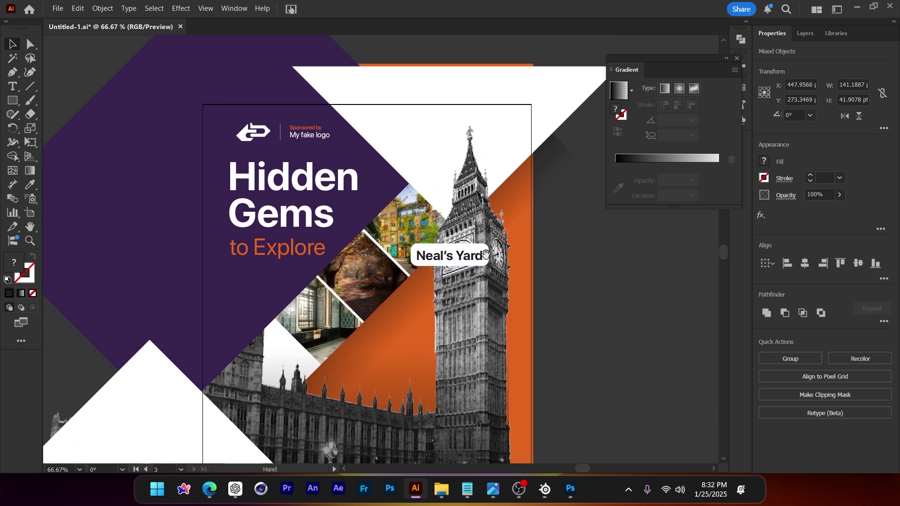
# Raise the Big Ben image slightly and position the Neal's Yard pill beside the top photo
pyautogui.moveTo(482, 204); pyautogui.dragTo(482, 177)
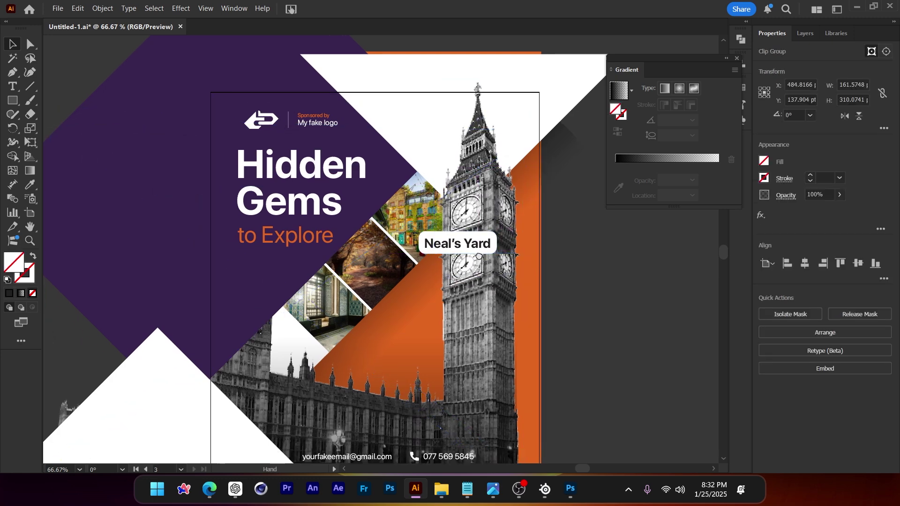
pyautogui.scroll(-1, 468, 262)
pyautogui.moveTo(484, 244); pyautogui.dragTo(348, 400)
pyautogui.scroll(1, 480, 242)
pyautogui.keyDown('shift'); pyautogui.click(479, 244); pyautogui.keyUp('shift')
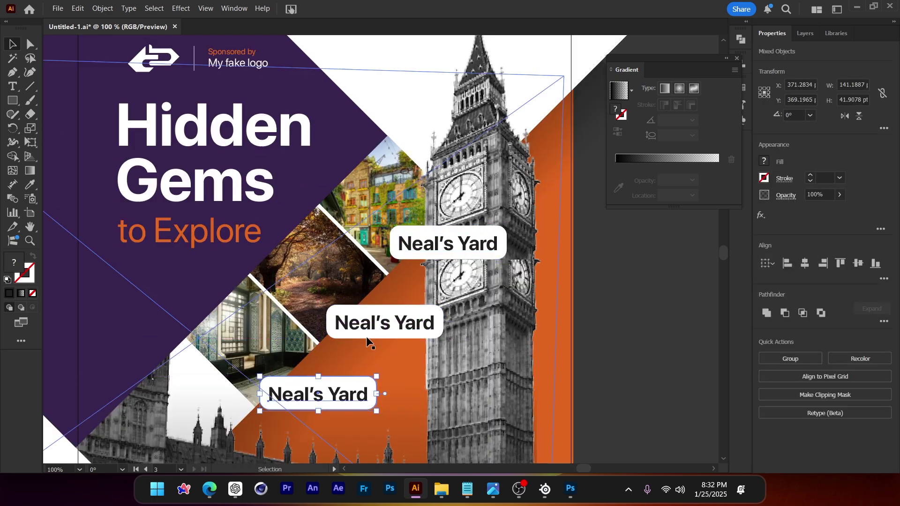
pyautogui.scroll(-2, 414, 294)
pyautogui.click(547, 336)
pyautogui.scroll(-1, 524, 290)
pyautogui.scroll(-1, 525, 290)
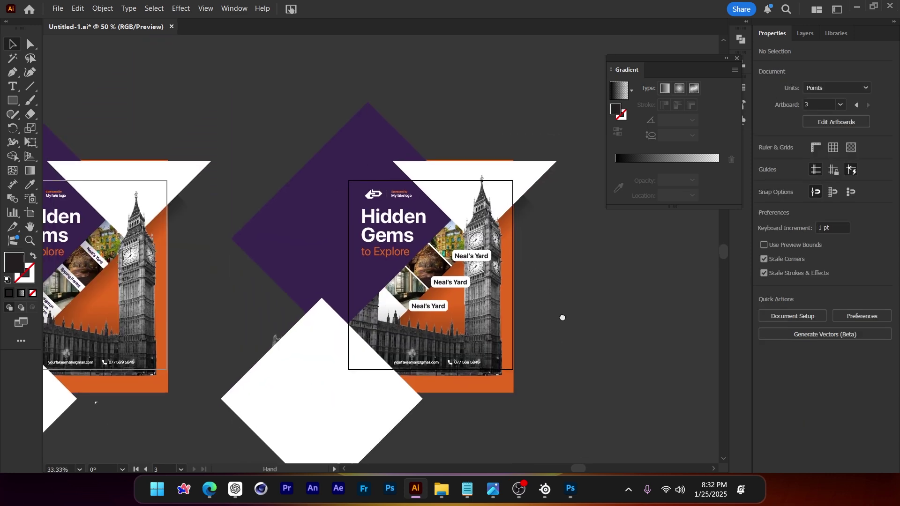
pyautogui.hscroll(-3, 540, 300)
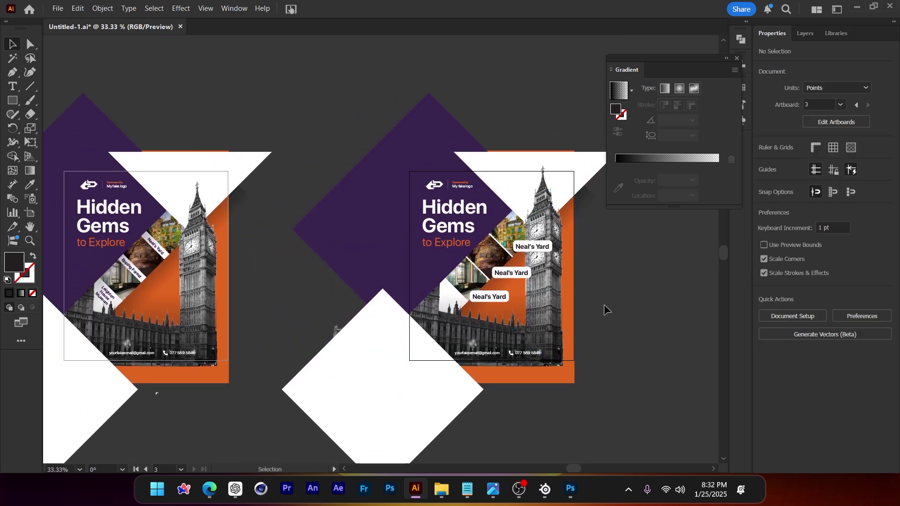
pyautogui.hscroll(-3, 513, 282)
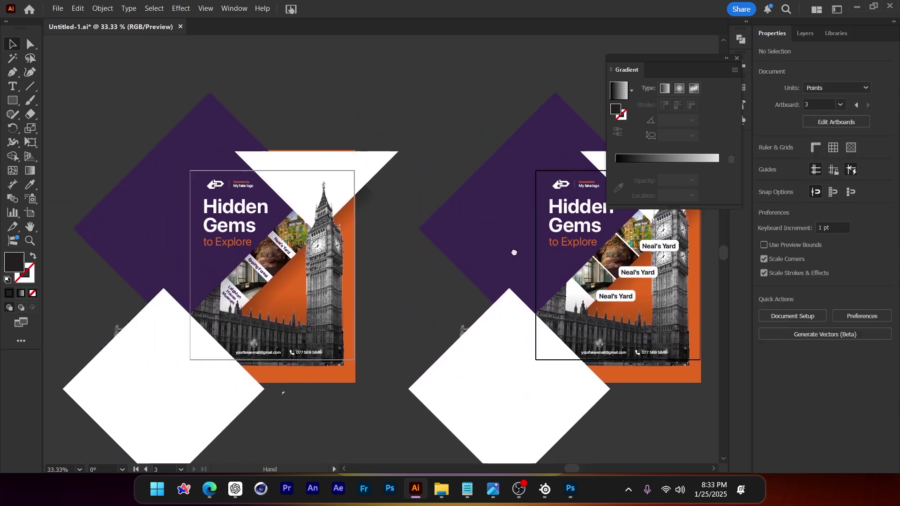
pyautogui.scroll(3, 367, 283)
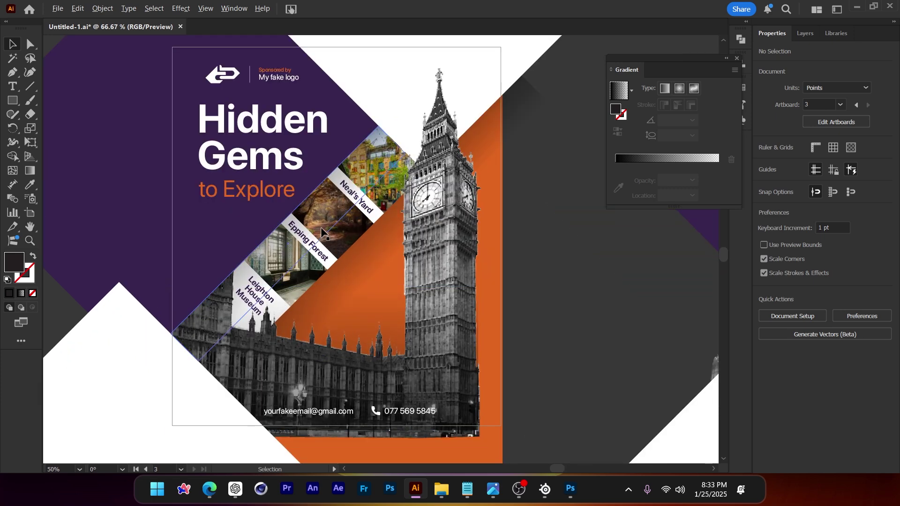
pyautogui.scroll(-2, 375, 192)
pyautogui.hscroll(5, 231, 241)
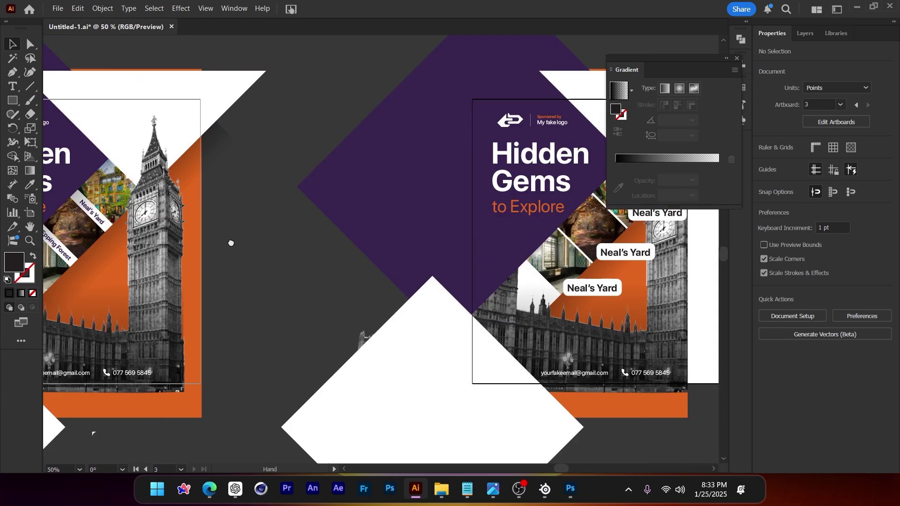
pyautogui.scroll(-1, 587, 309)
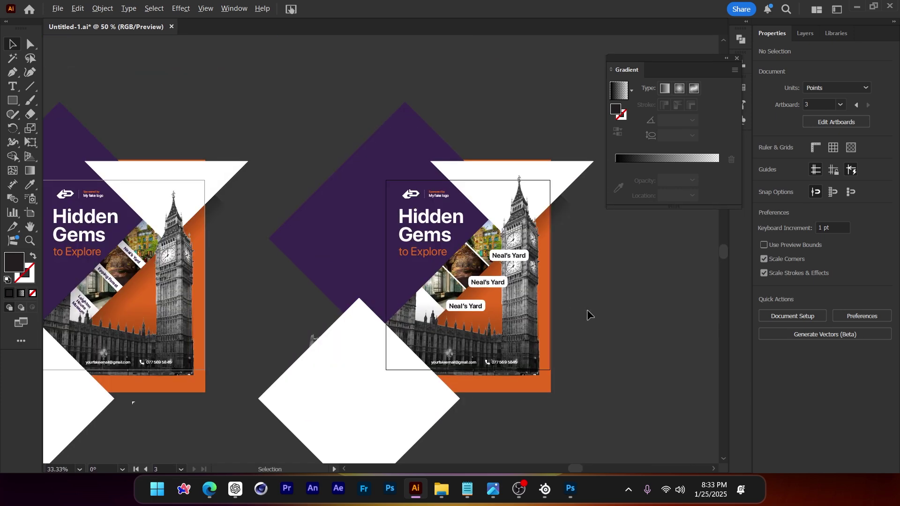
pyautogui.moveTo(316, 281); pyautogui.dragTo(488, 263)
pyautogui.scroll(1, 254, 224)
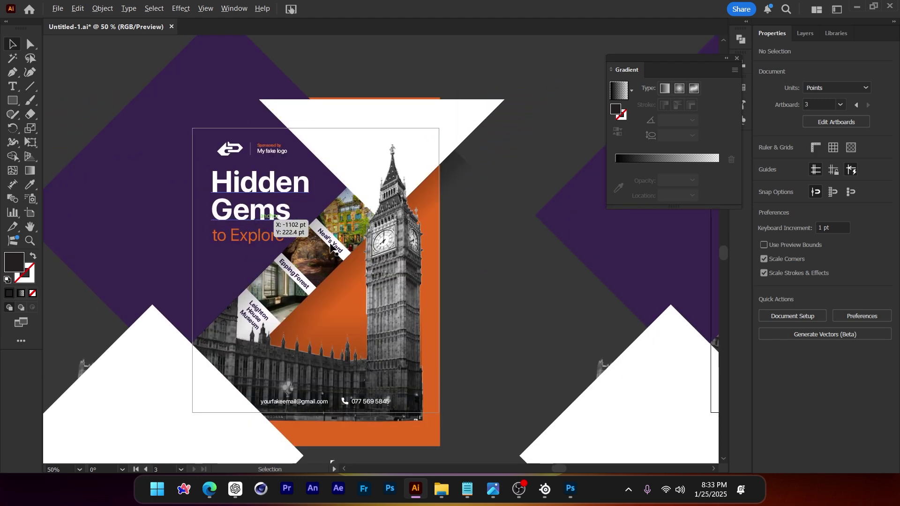